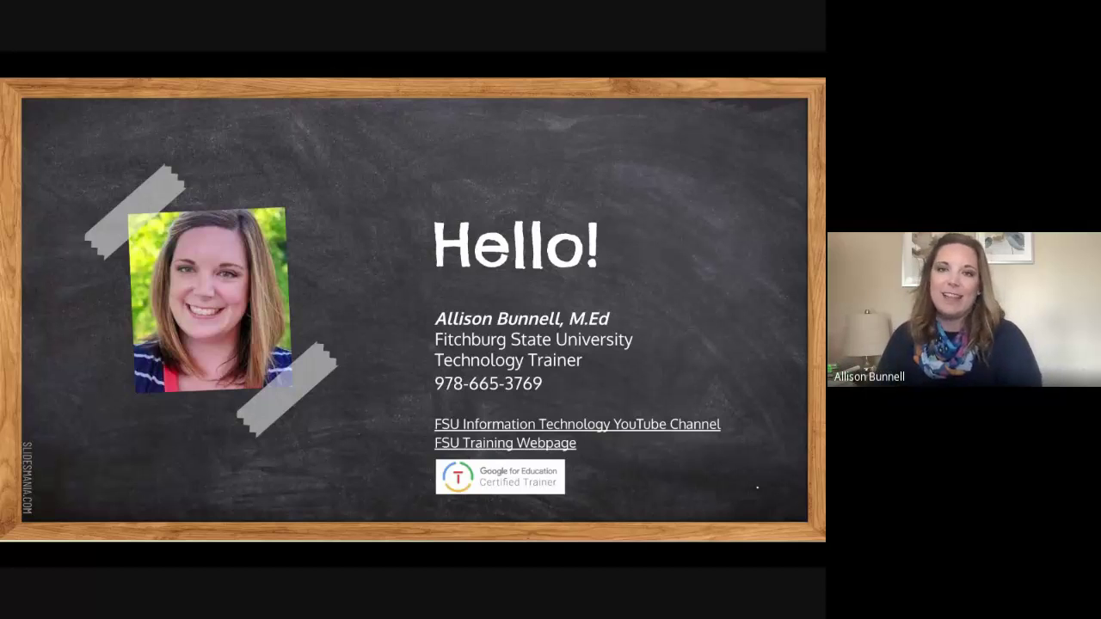
pyautogui.press('Right')
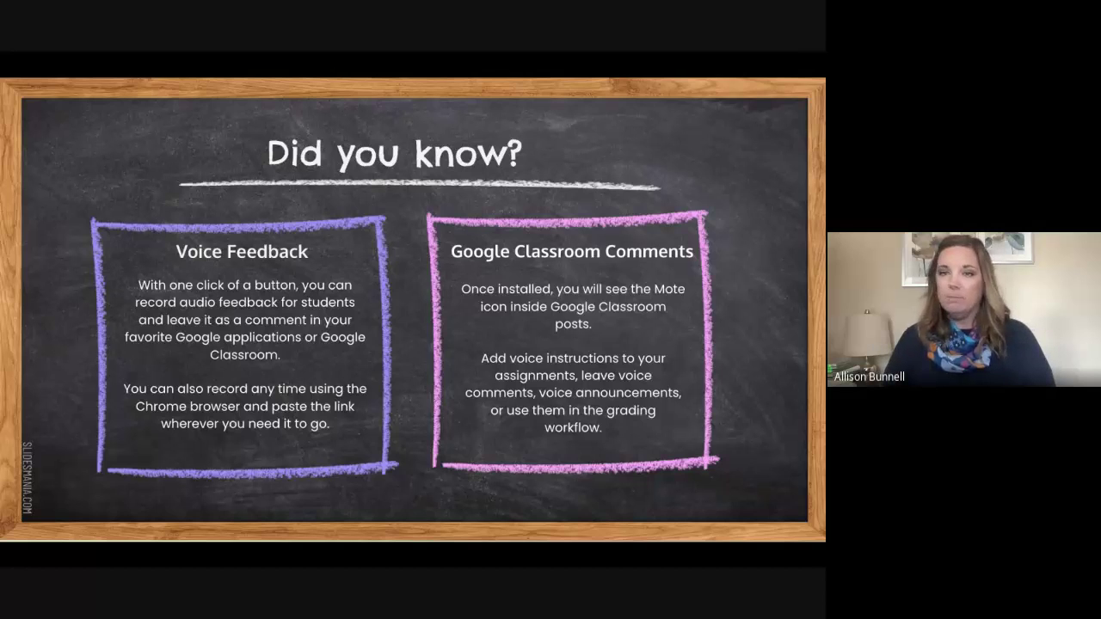
# Step: Advance past the 'Download MOTE Here' slide to the 'Where can you use Mote?' slide
pyautogui.press('Right')
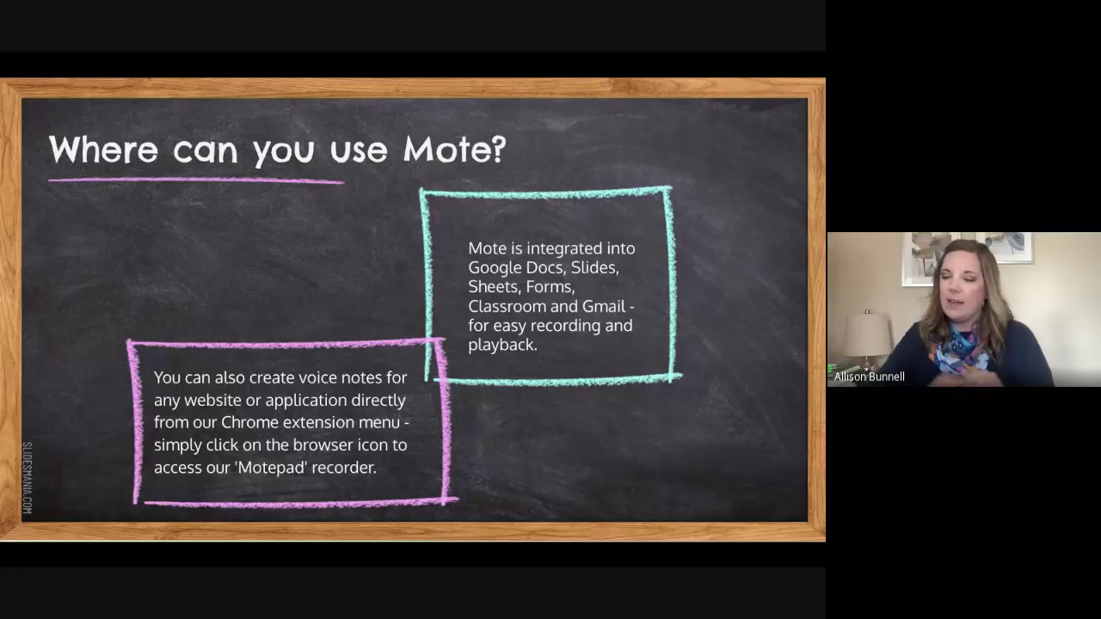
# Step: Leave the slideshow for a new tab, go to Gmail and start a blank message
pyautogui.hotkey('alt', 'Tab')
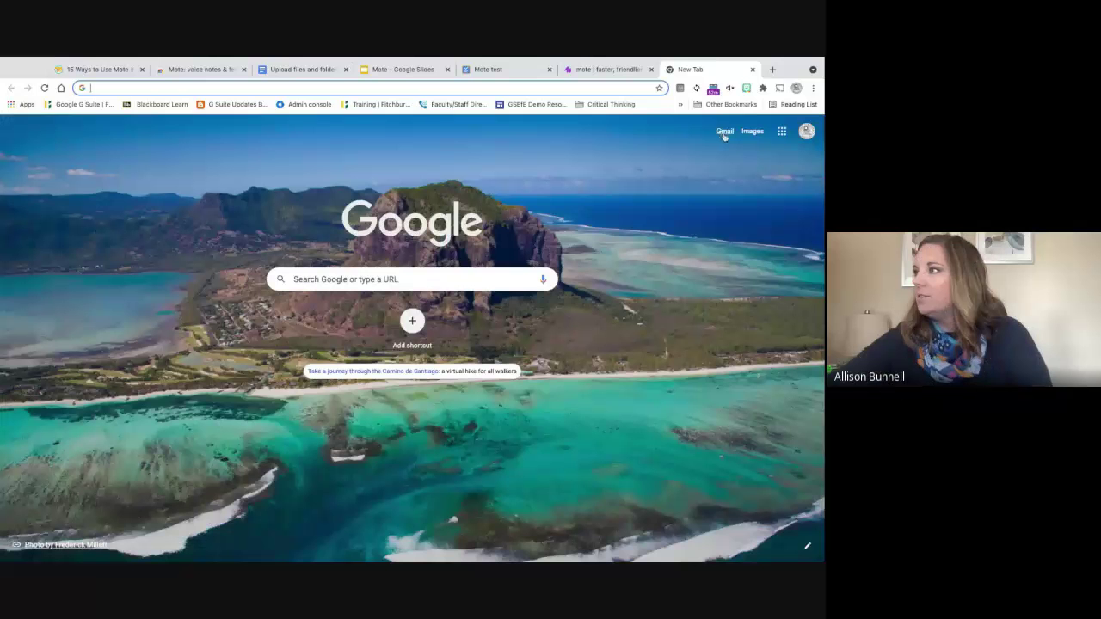
pyautogui.click(723, 130)
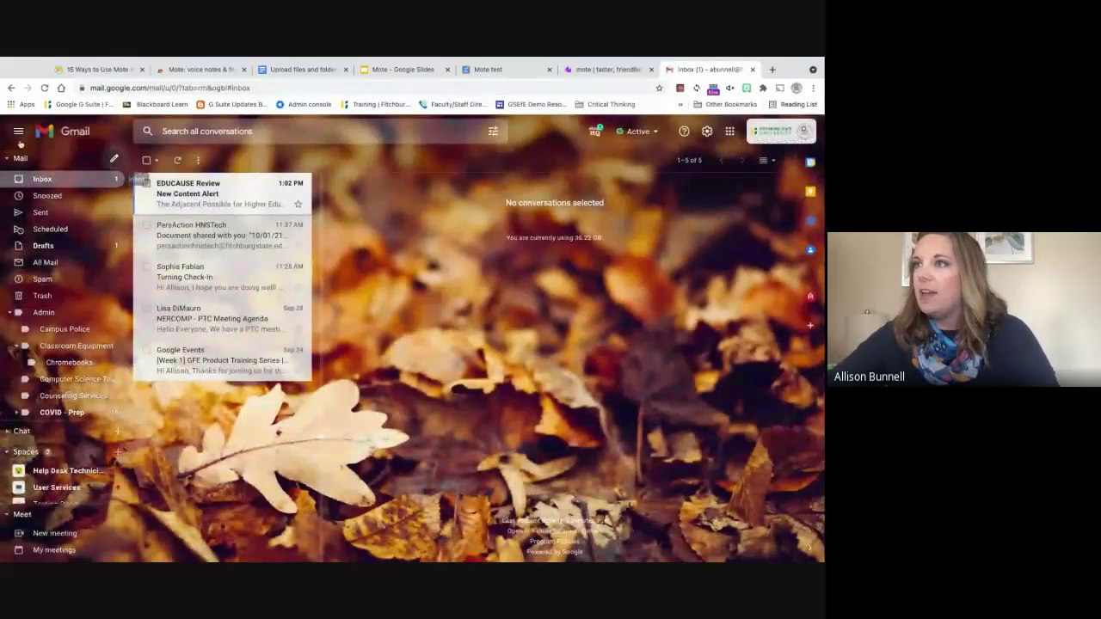
pyautogui.click(114, 159)
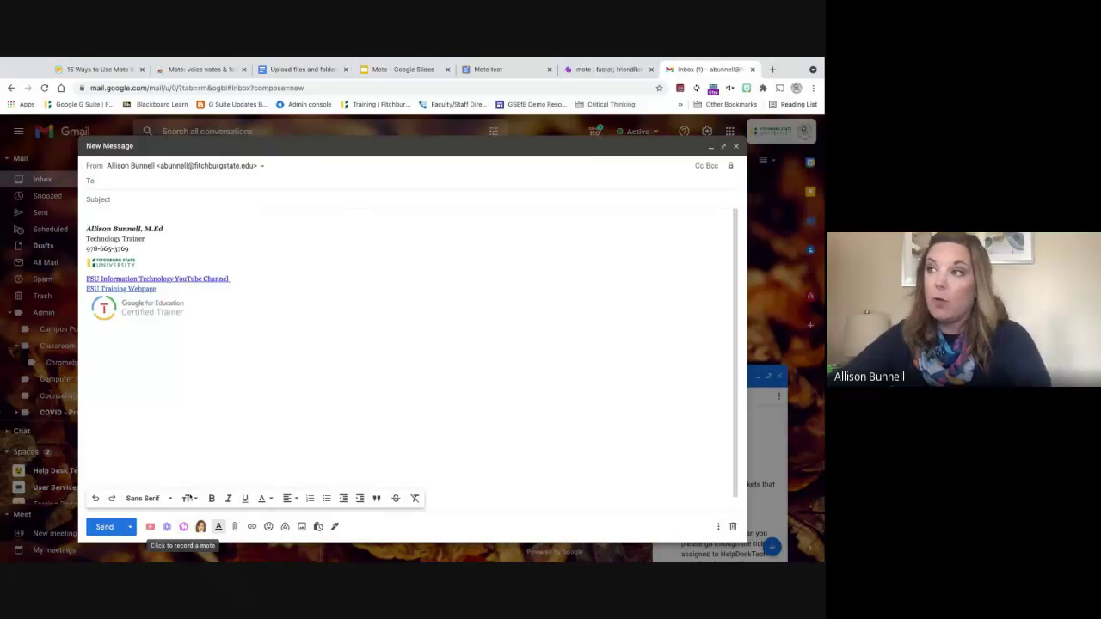
# Step: Record a 9-second Mote voice note and embed it in the draft above the signature
pyautogui.click(123, 215)
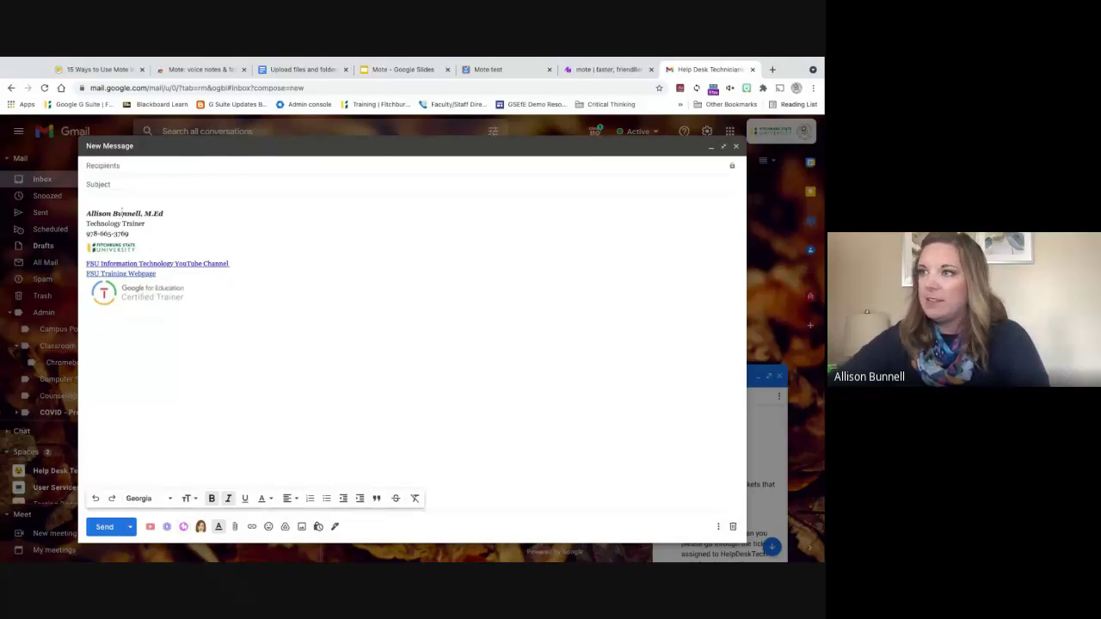
pyautogui.press('Return')
pyautogui.press('Return')
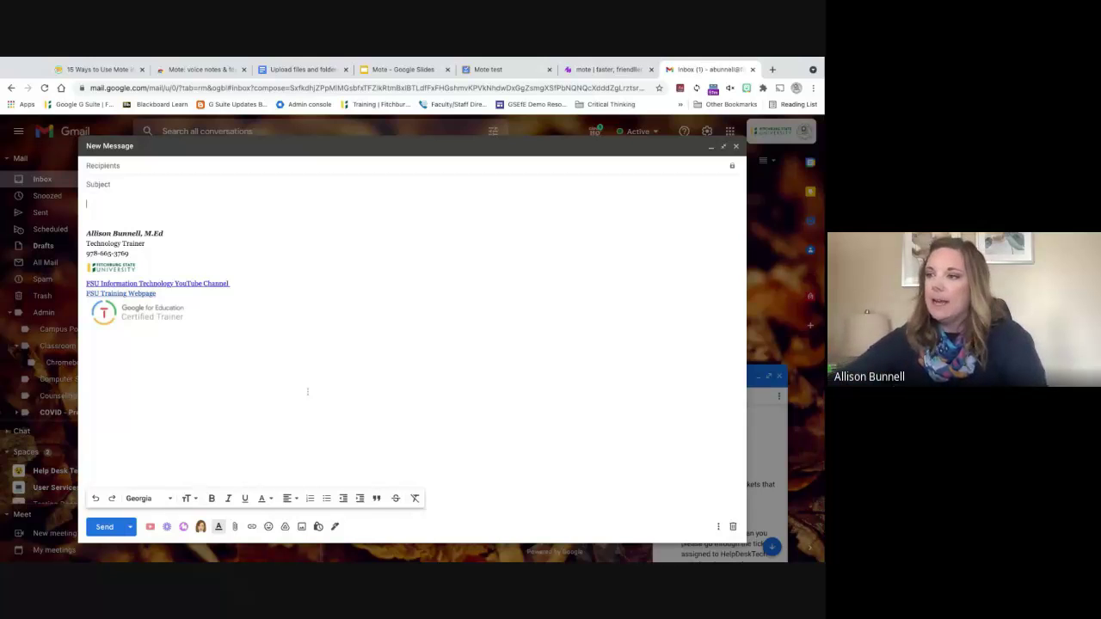
pyautogui.click(183, 527)
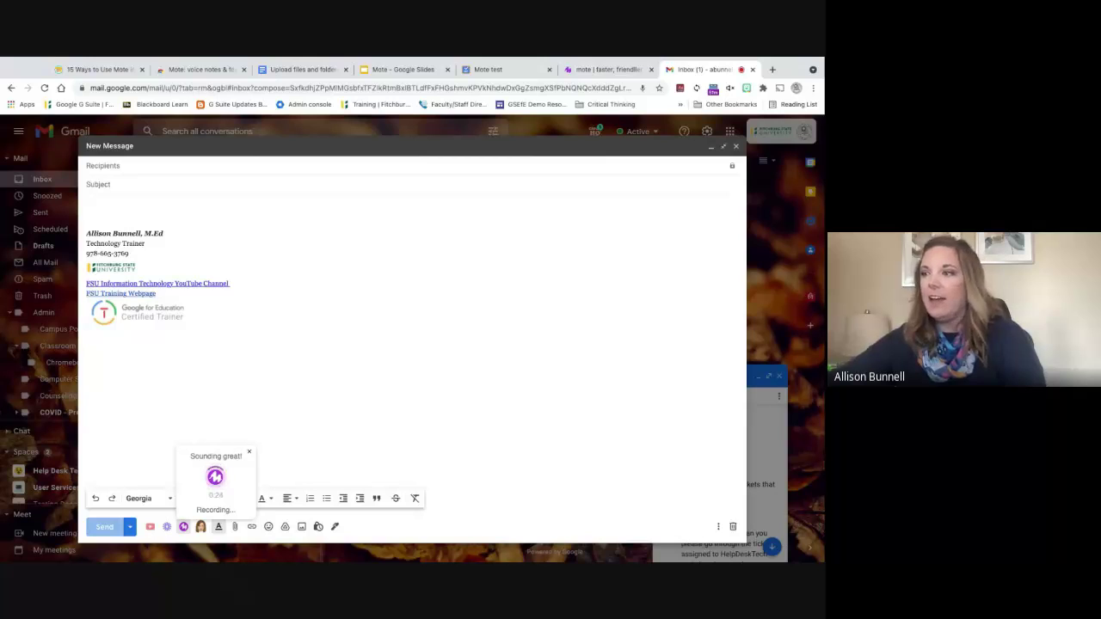
pyautogui.click(215, 477)
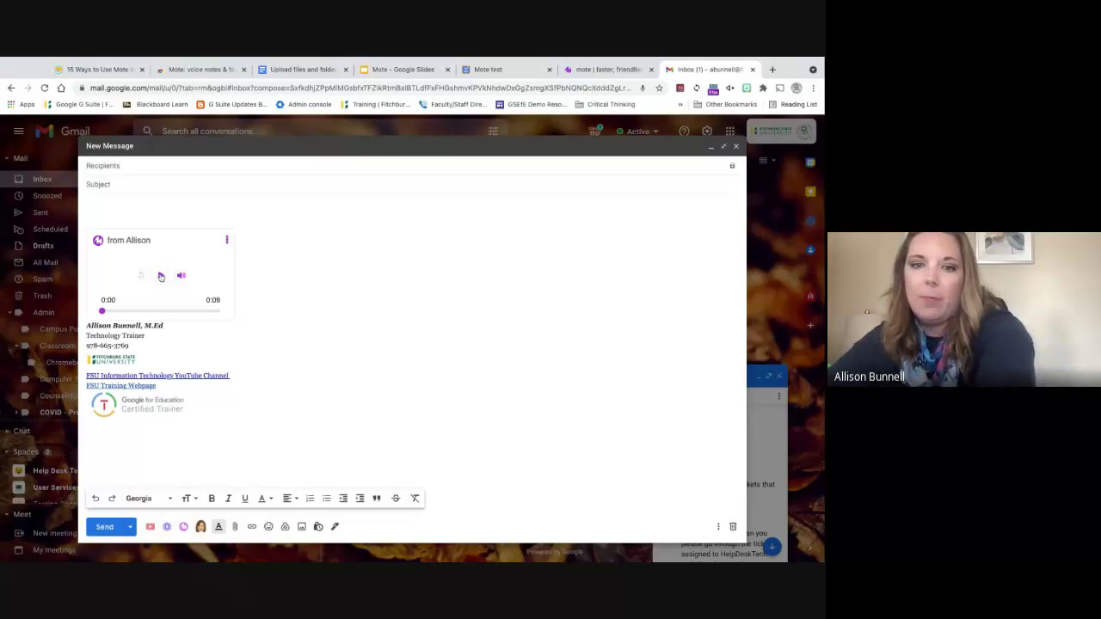
# Step: Play back the Mote voice note, then delete it from the draft
pyautogui.click(161, 275)
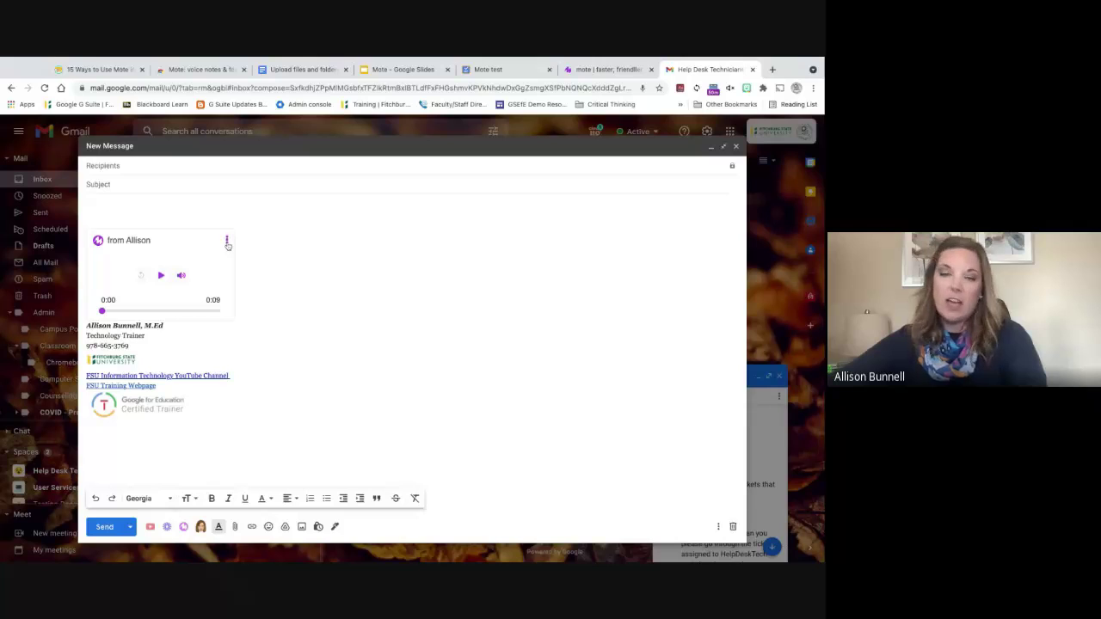
pyautogui.click(227, 245)
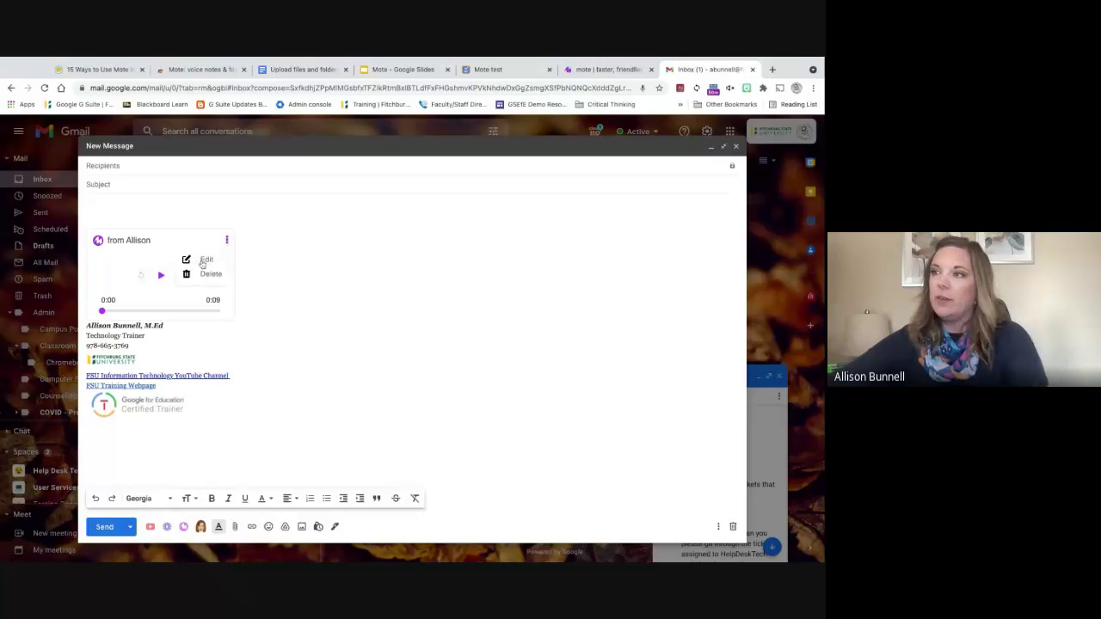
pyautogui.click(211, 276)
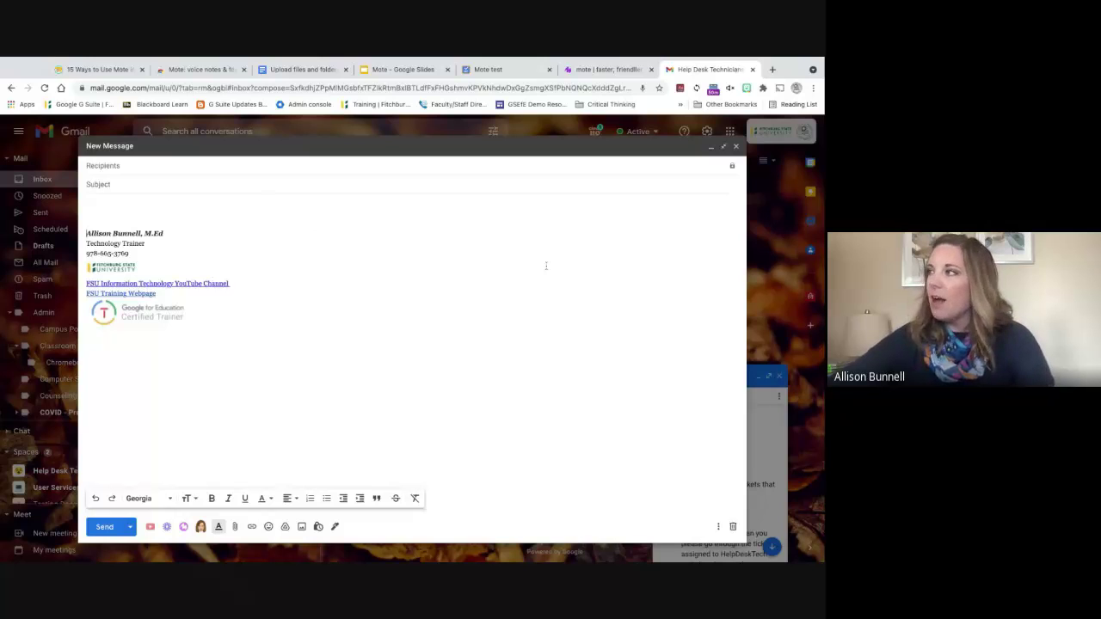
# Step: Review the installed extensions list, then switch to Mote's My activity page of recent voice notes
pyautogui.click(763, 88)
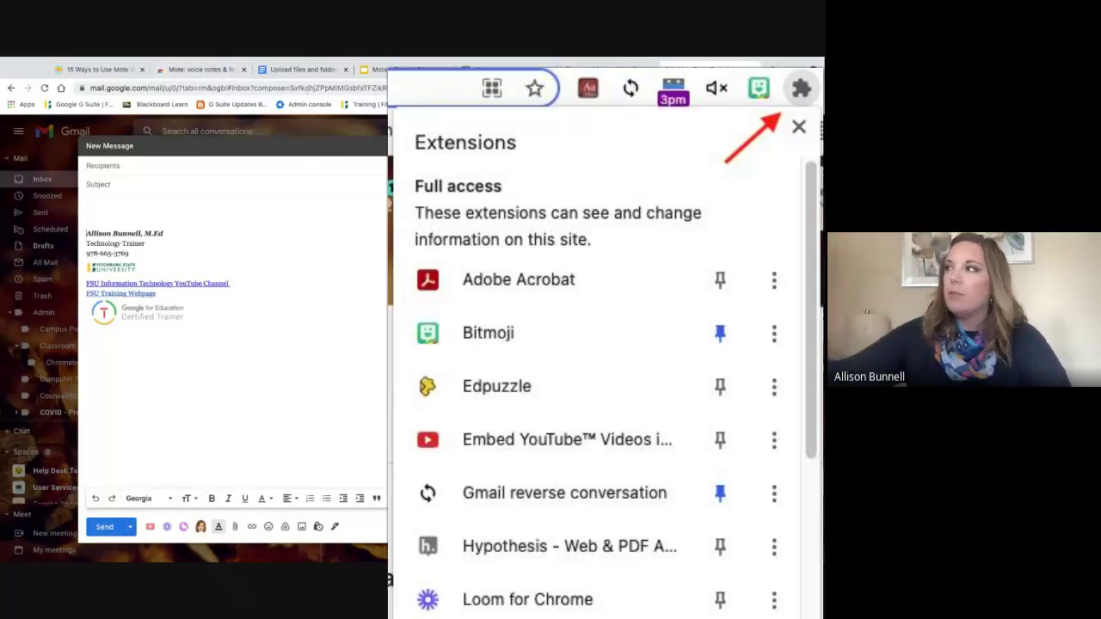
pyautogui.click(770, 64)
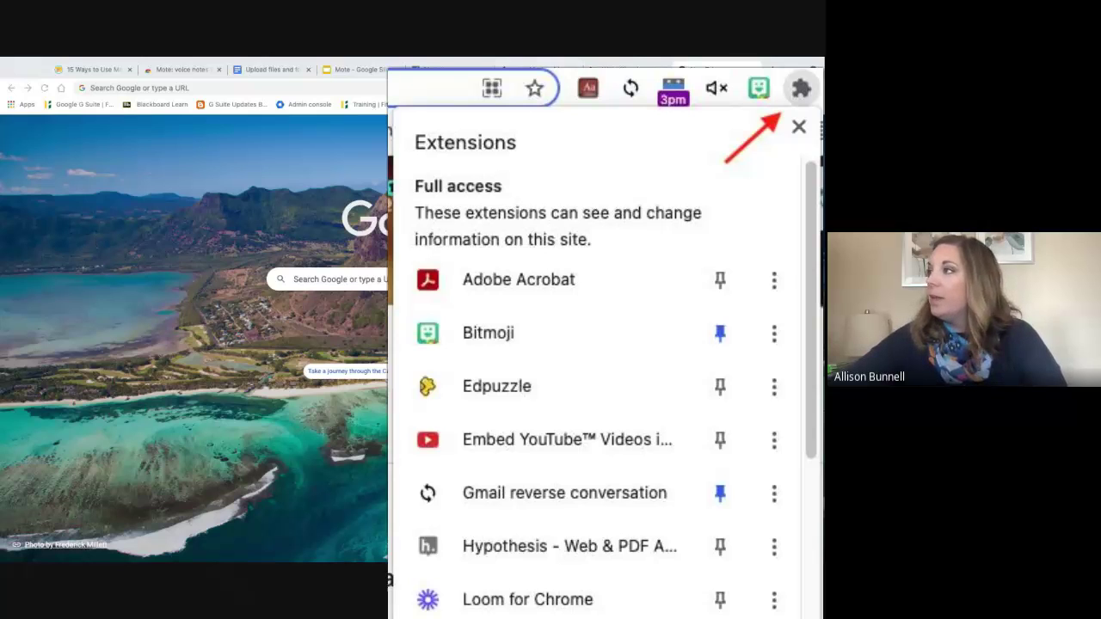
pyautogui.click(90, 88)
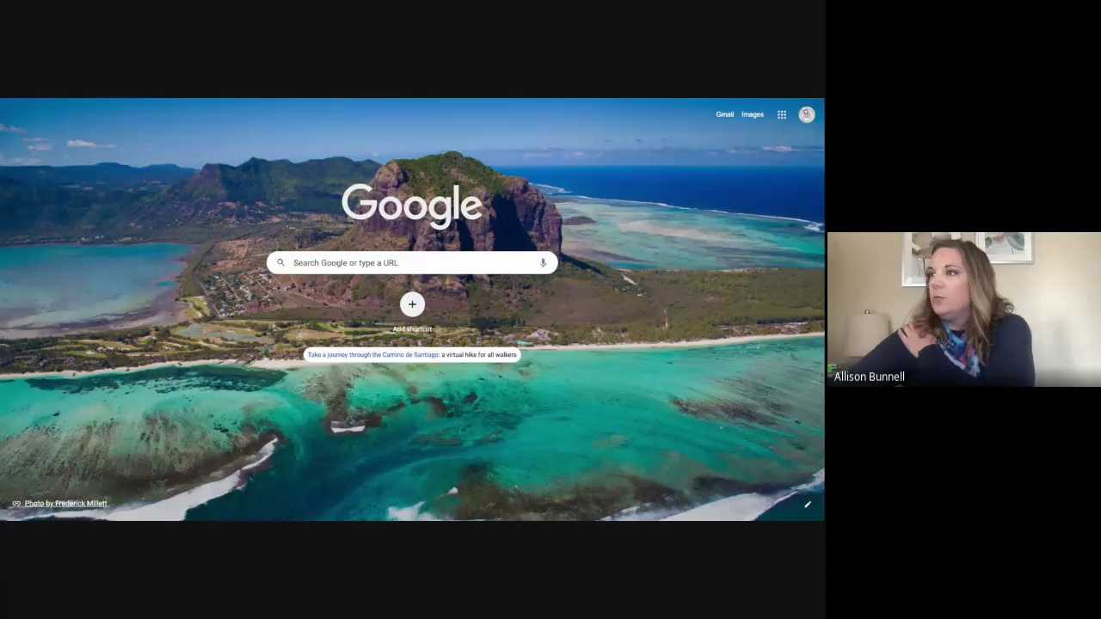
pyautogui.hotkey('ctrl', 'Tab')
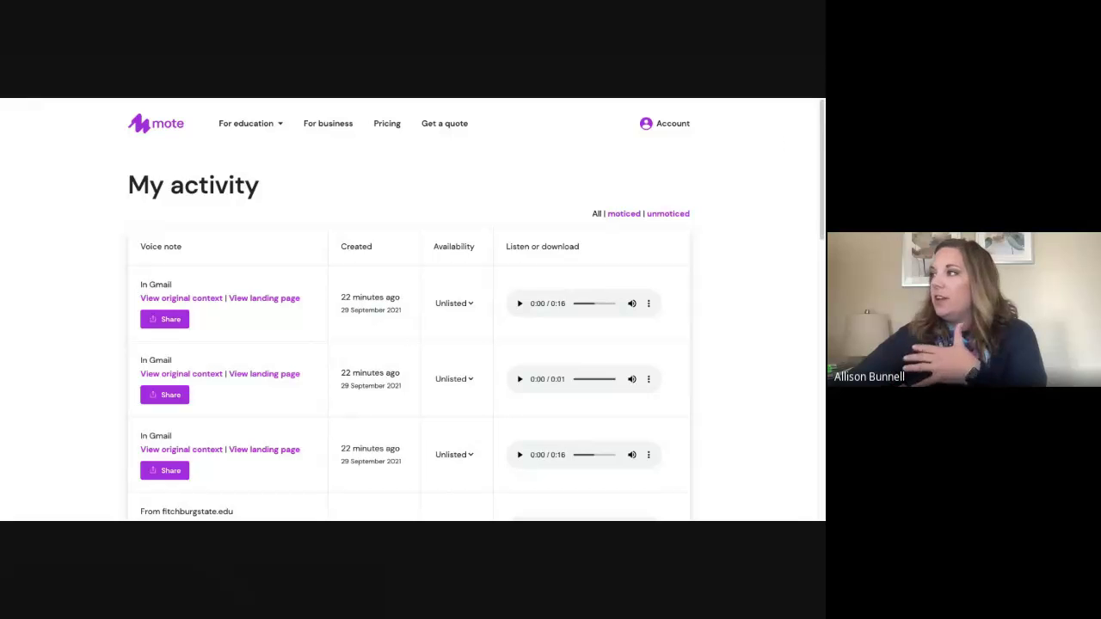
pyautogui.moveTo(822, 131)
pyautogui.mouseDown()
pyautogui.moveTo(822, 355)
pyautogui.moveTo(823, 130)
pyautogui.mouseUp()
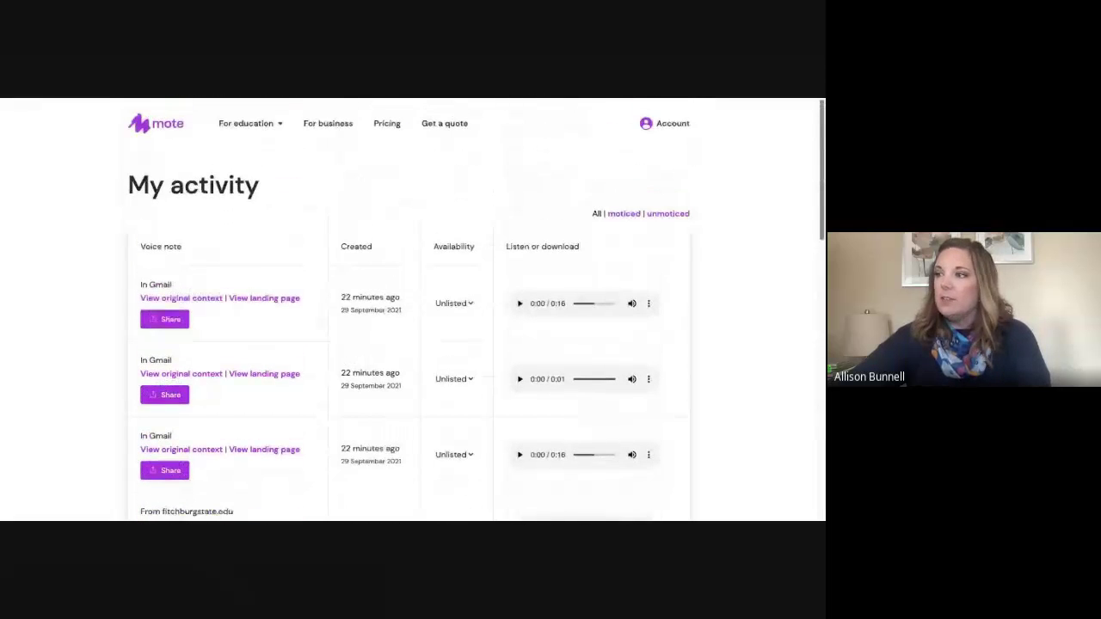
# Step: Filter the activity list to moticed voice notes and view the remaining note's landing page
pyautogui.click(627, 213)
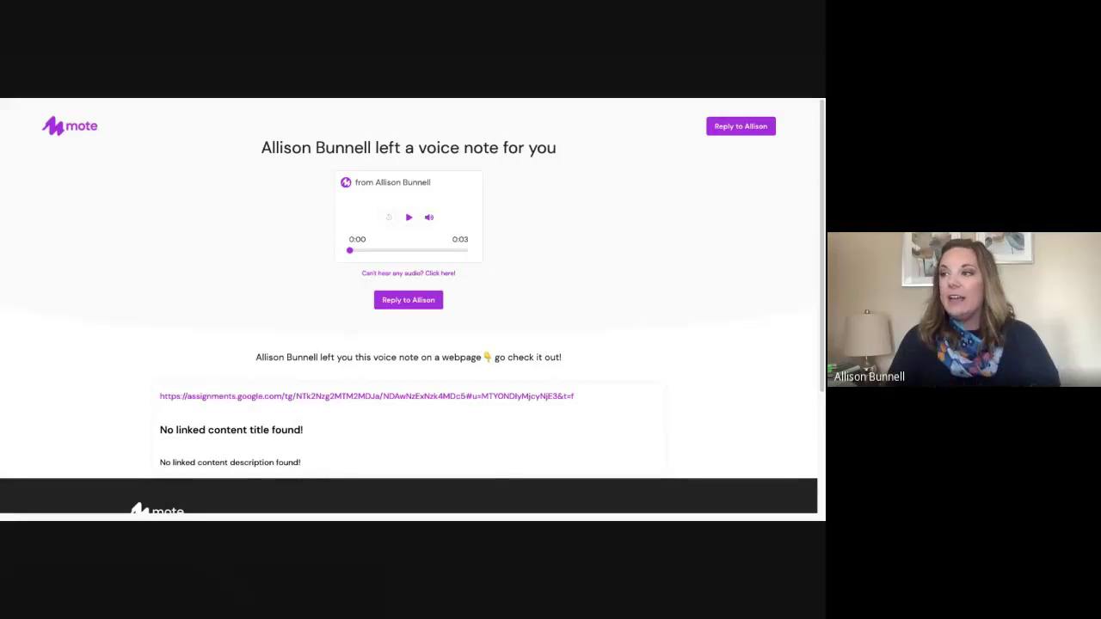
# Step: Scroll through the voice note's landing page and return to the filtered My activity list
pyautogui.scroll(-1, 791, 178)
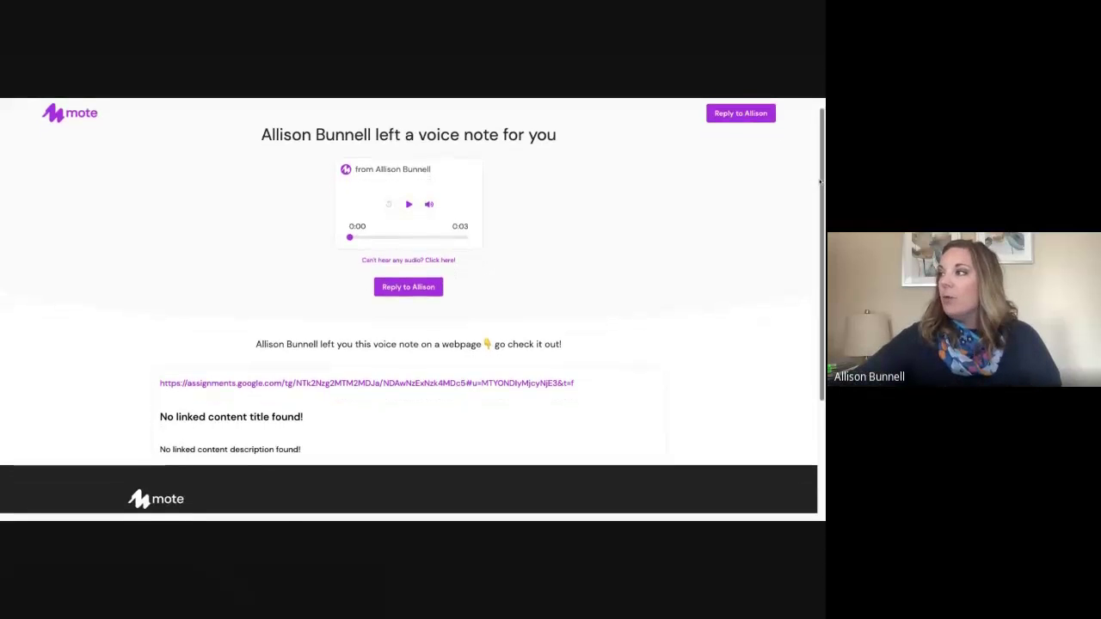
pyautogui.scroll(1, 819, 182)
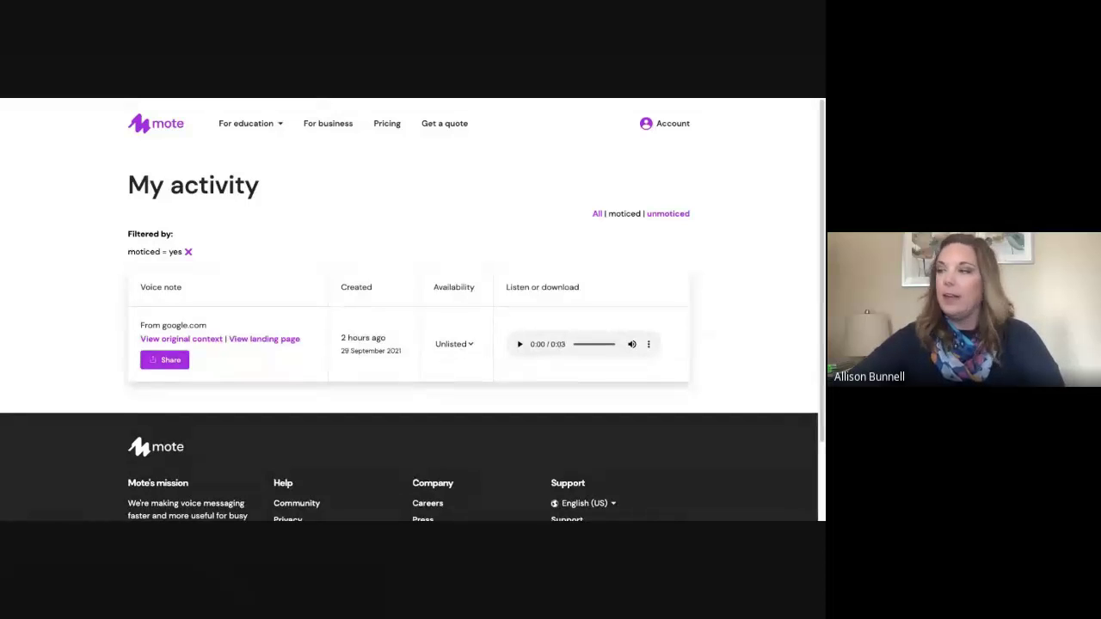
pyautogui.click(473, 341)
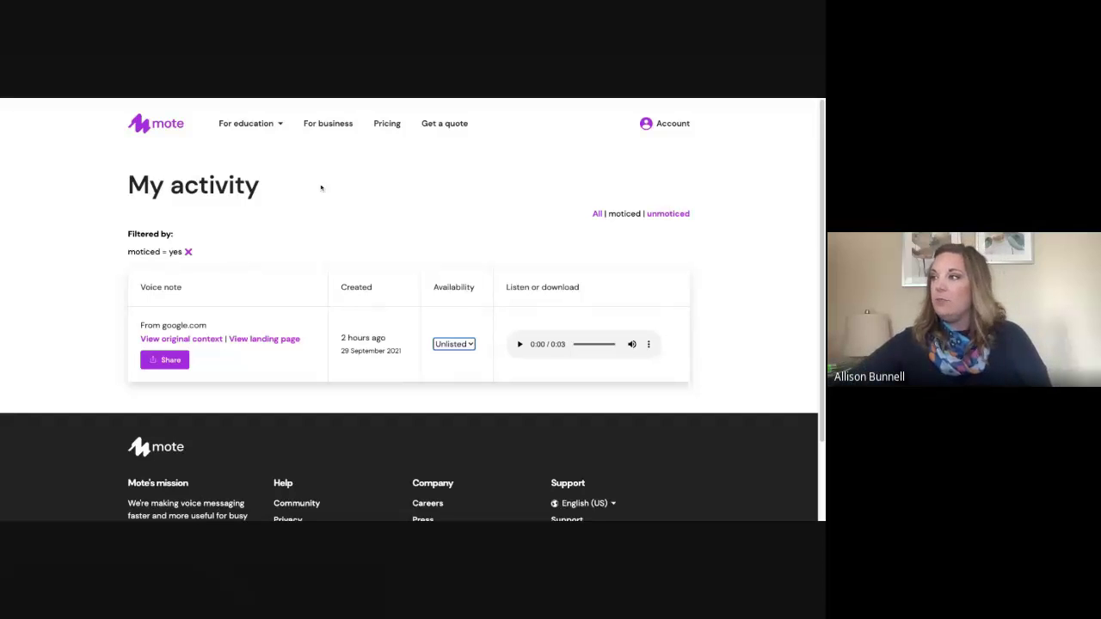
pyautogui.click(596, 217)
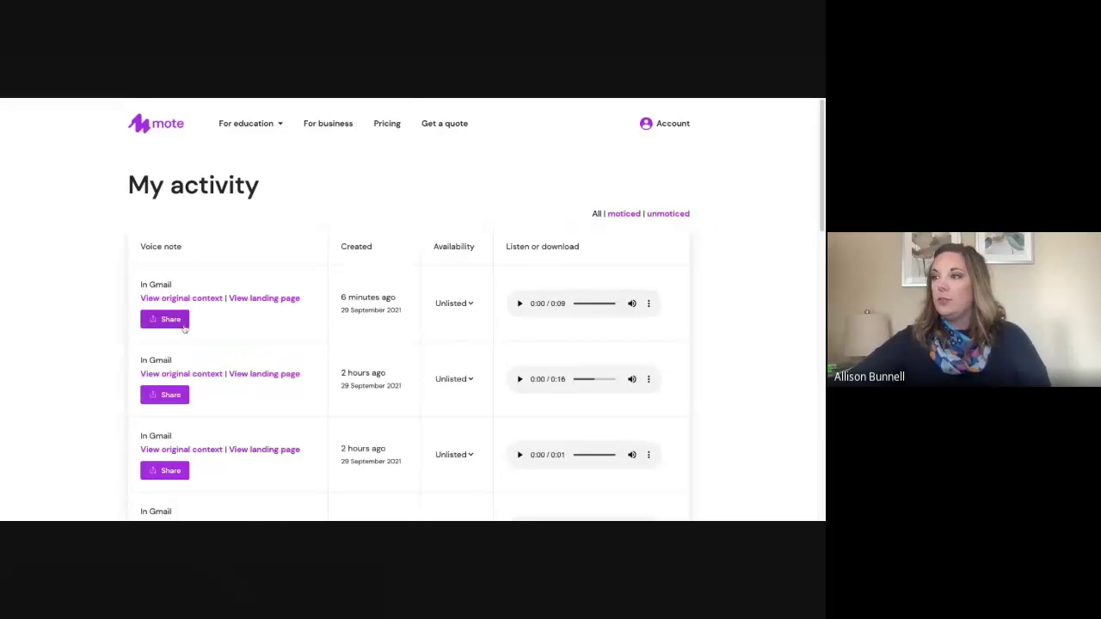
pyautogui.click(650, 306)
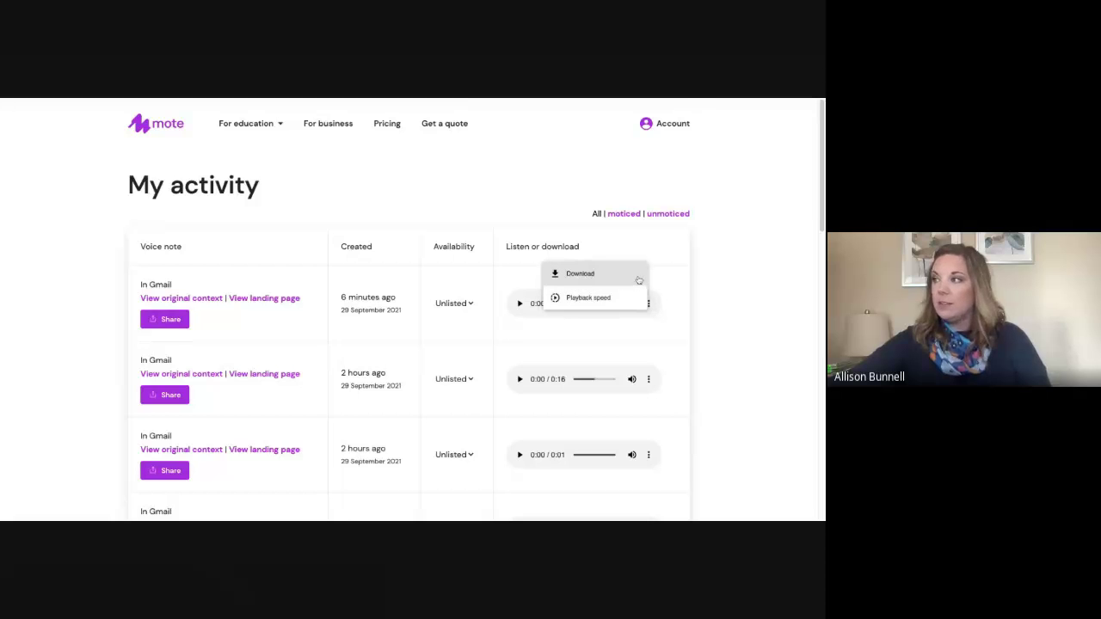
pyautogui.click(703, 275)
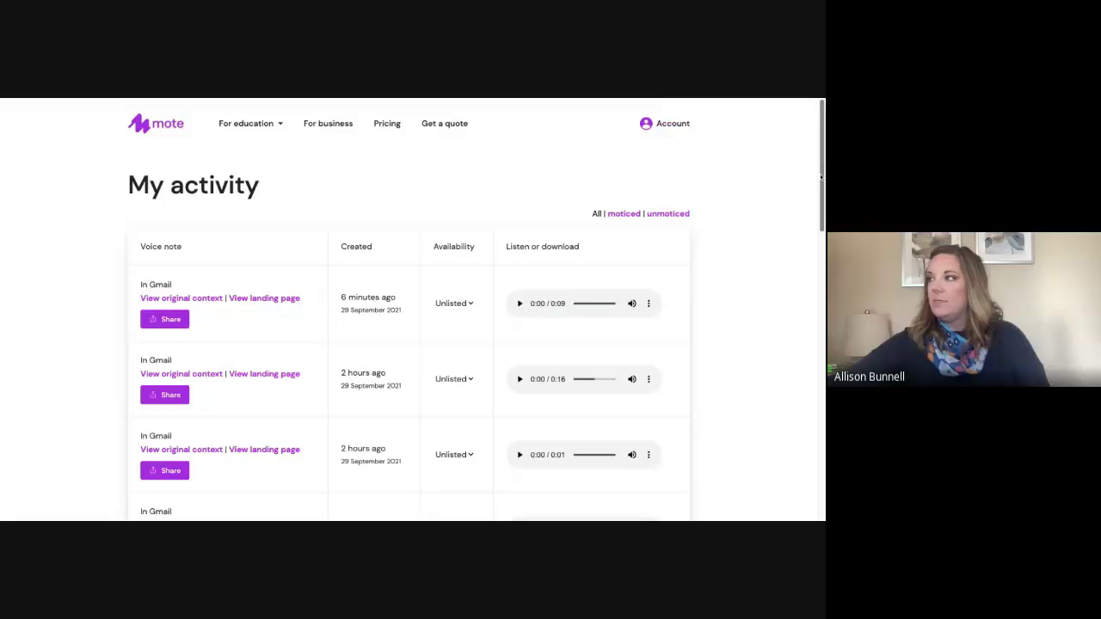
pyautogui.scroll(-15, 821, 176)
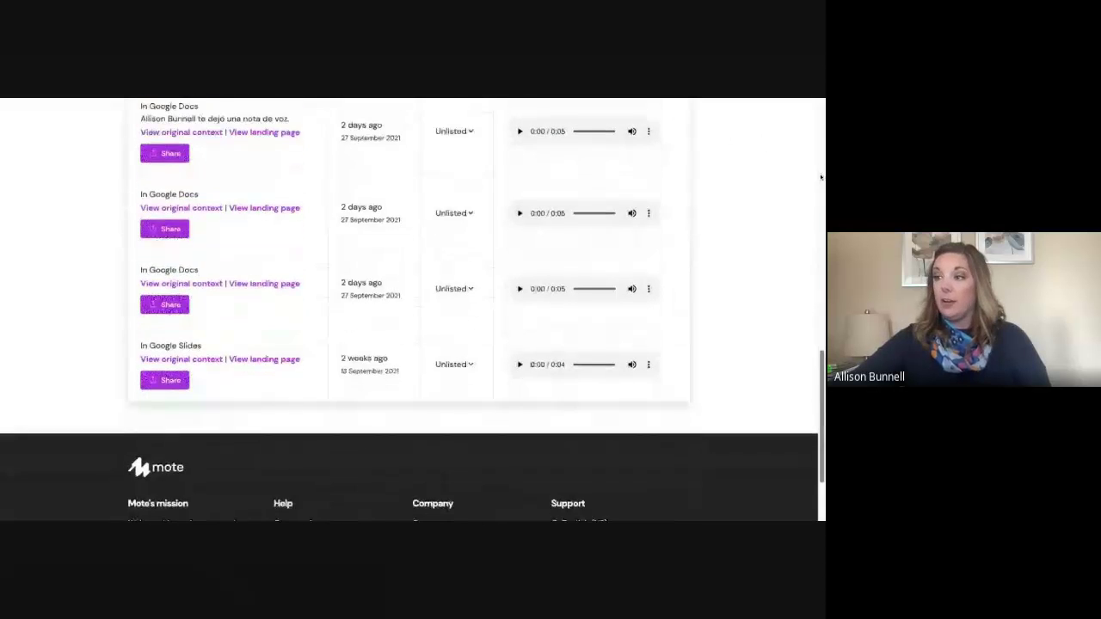
pyautogui.scroll(15, 382, 291)
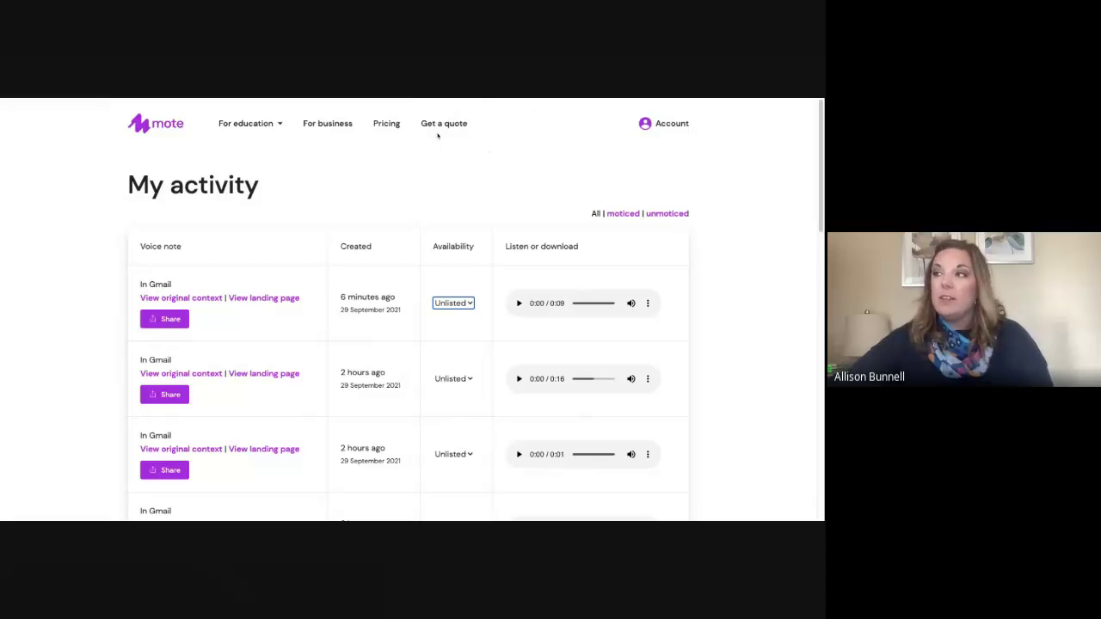
# Step: Start a Mote recording from the Gmail draft, then switch to the Mote Slides deck
pyautogui.click(563, 101)
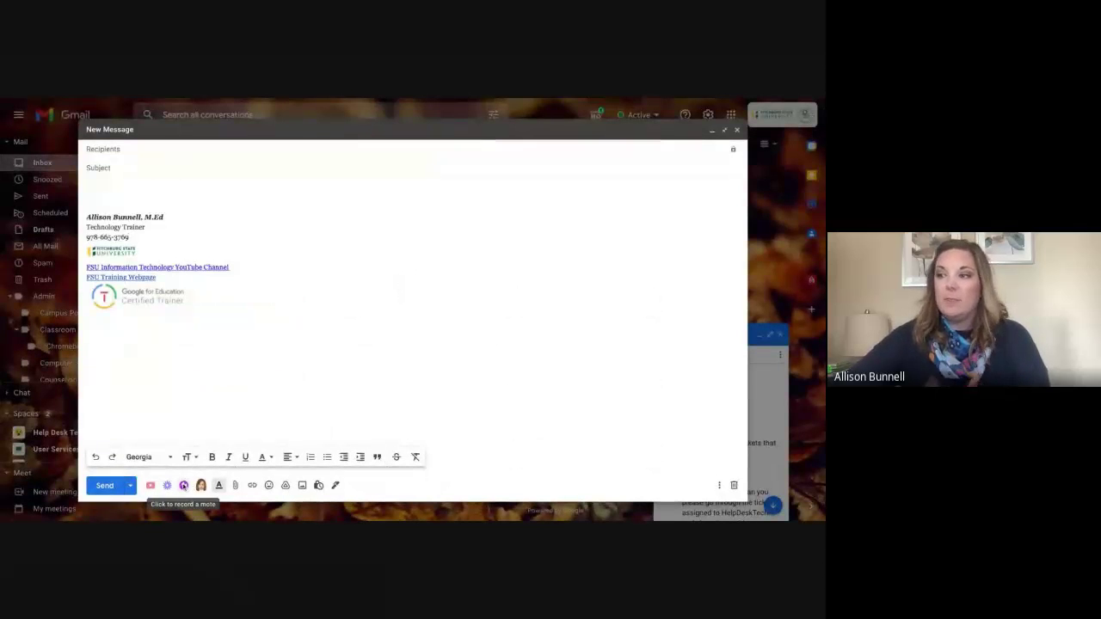
pyautogui.click(183, 486)
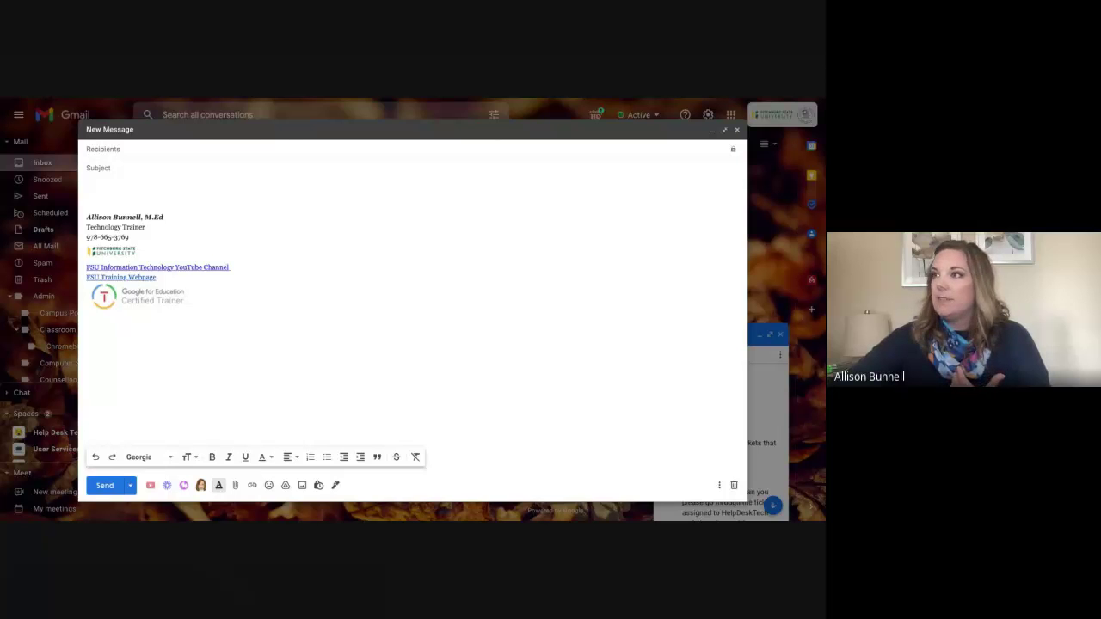
pyautogui.hotkey('alt', 'Tab')
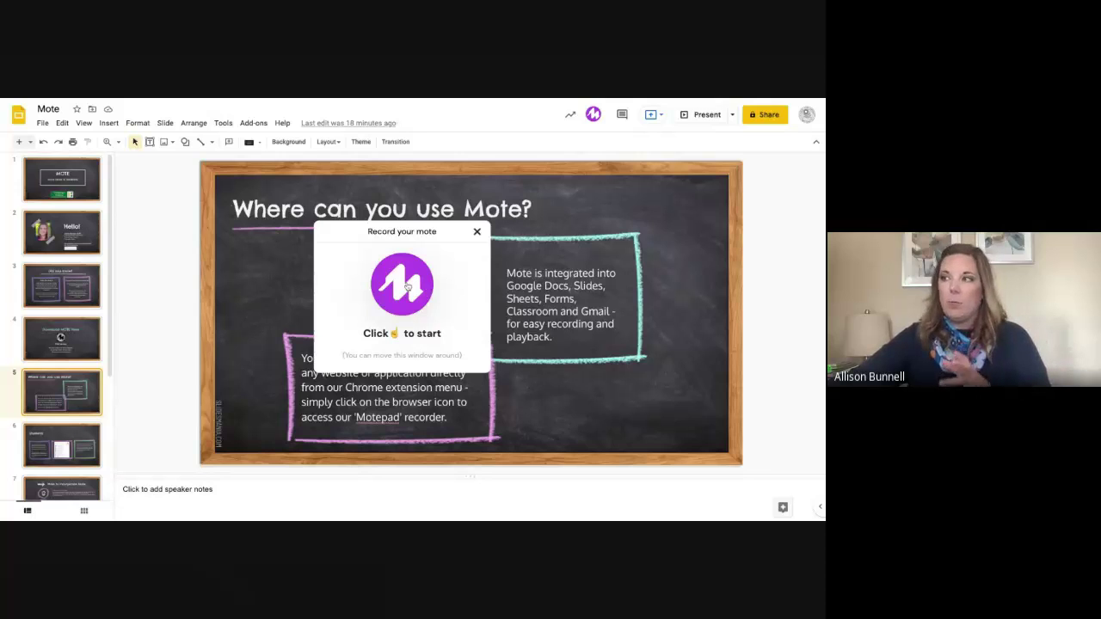
# Step: Record a 4-second voice note and insert it into the 'Where can you use Mote?' slide
pyautogui.click(408, 287)
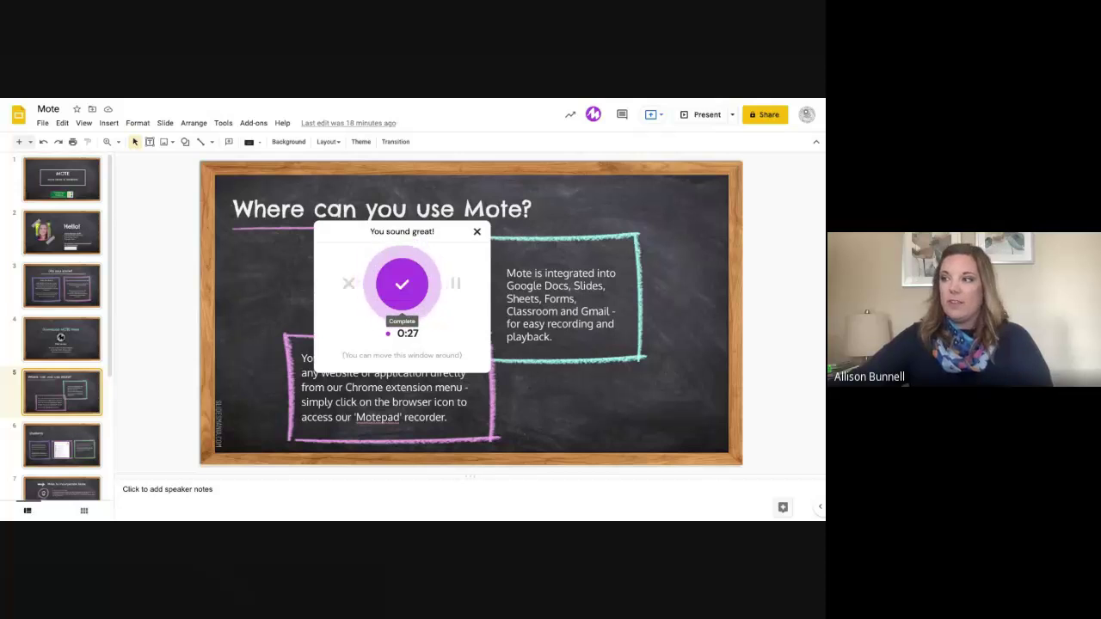
pyautogui.click(409, 284)
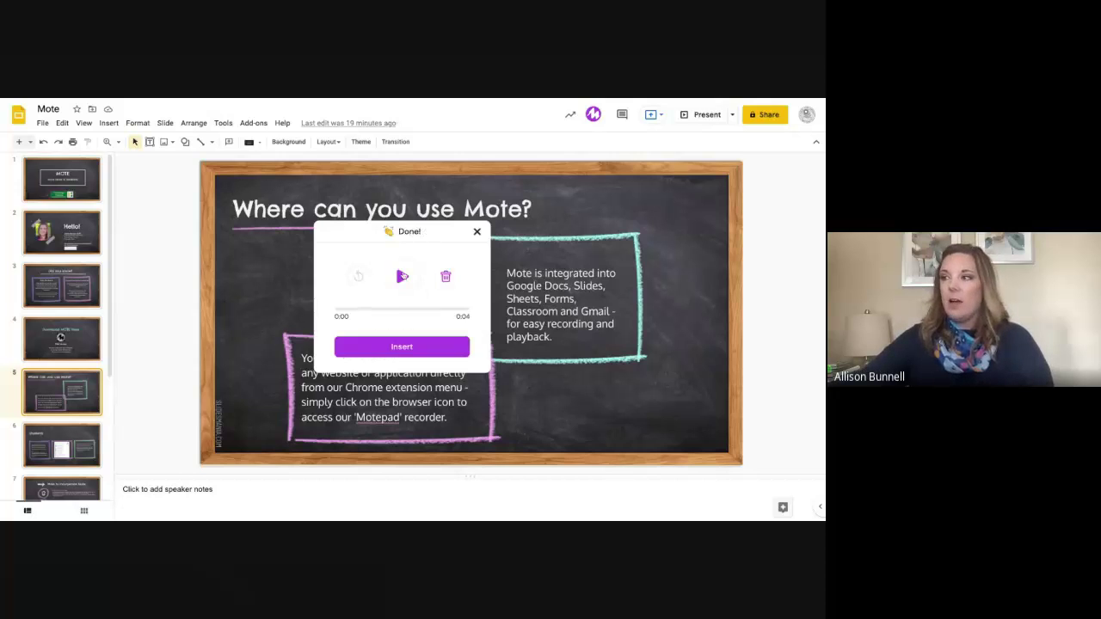
pyautogui.click(438, 349)
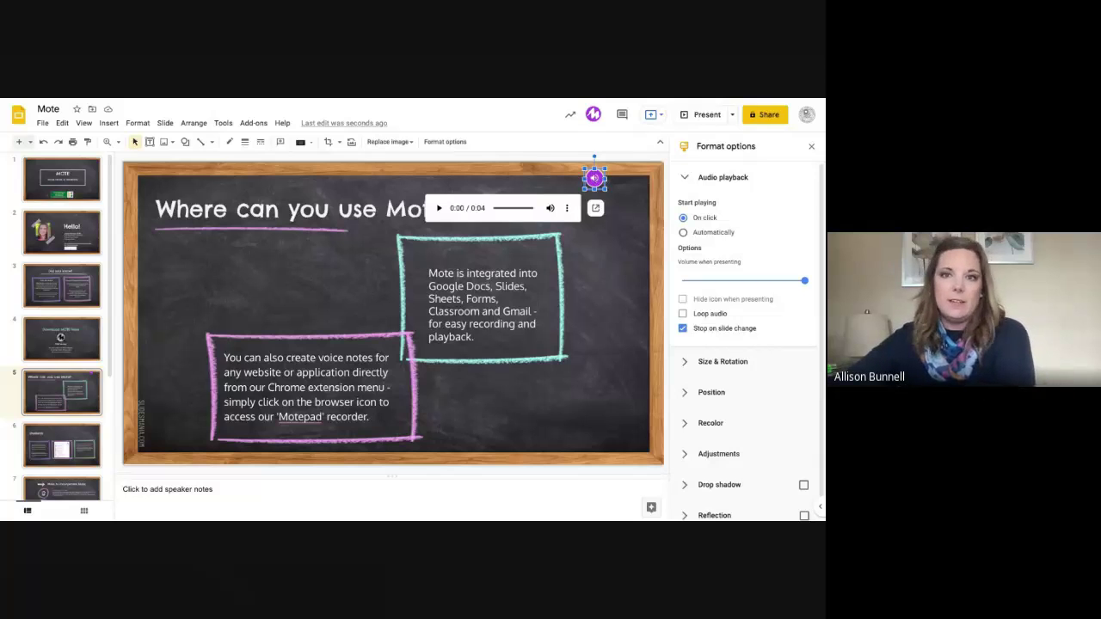
# Step: Move the purple audio icon down into the chalkboard's top-right corner beside the title
pyautogui.moveTo(594, 178); pyautogui.dragTo(592, 210)
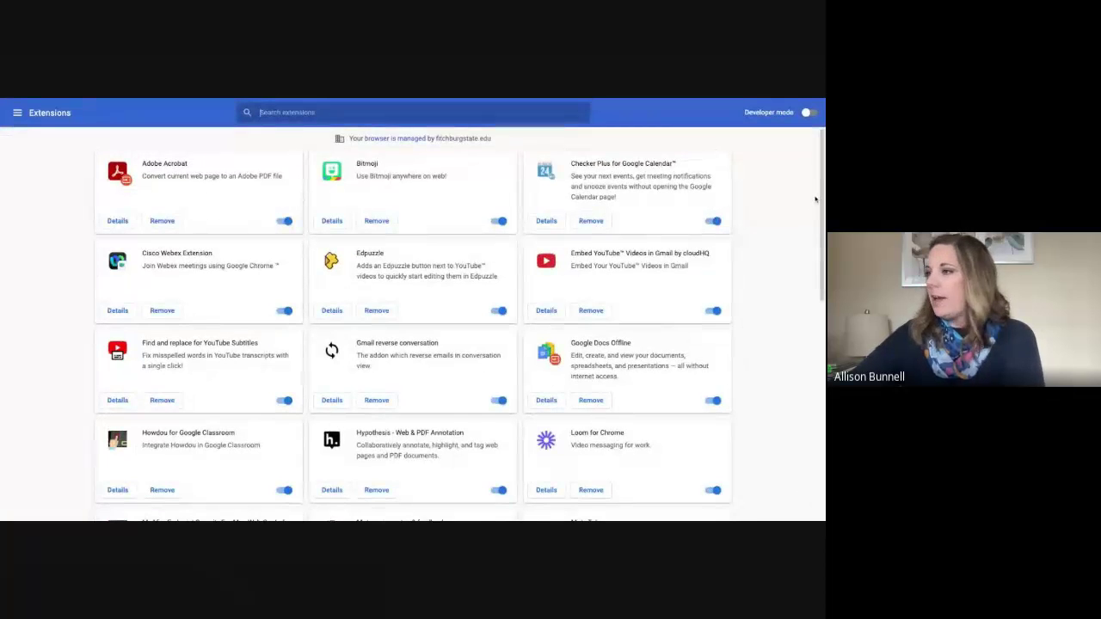
# Step: Scroll the Extensions page to find the Mote: voice notes & feedback card
pyautogui.scroll(-3, 824, 168)
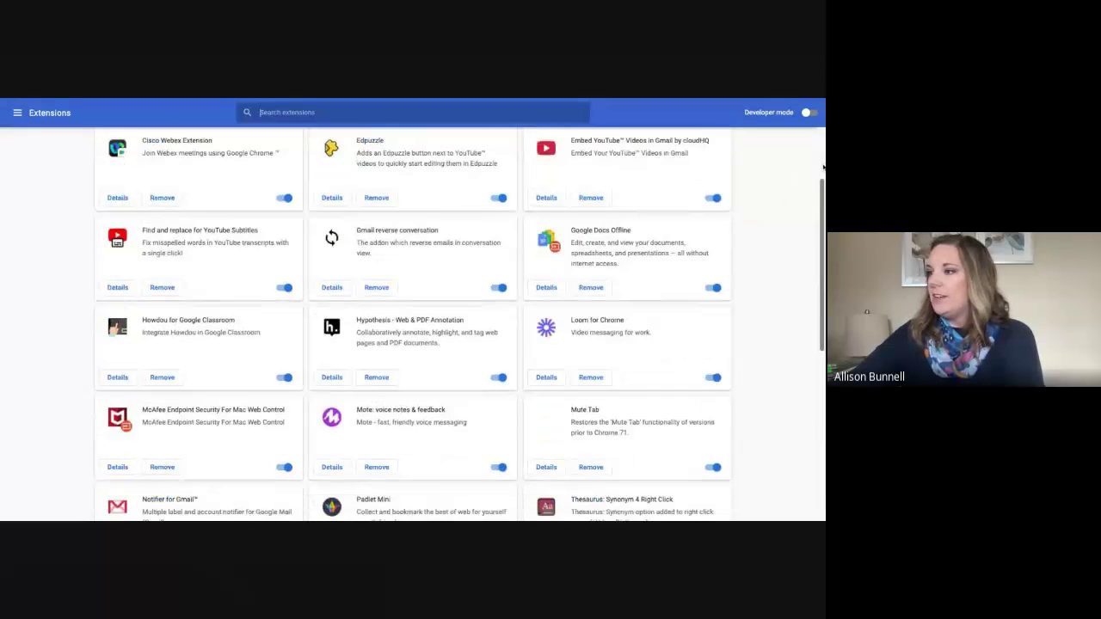
pyautogui.scroll(2, 824, 168)
pyautogui.scroll(1, 824, 168)
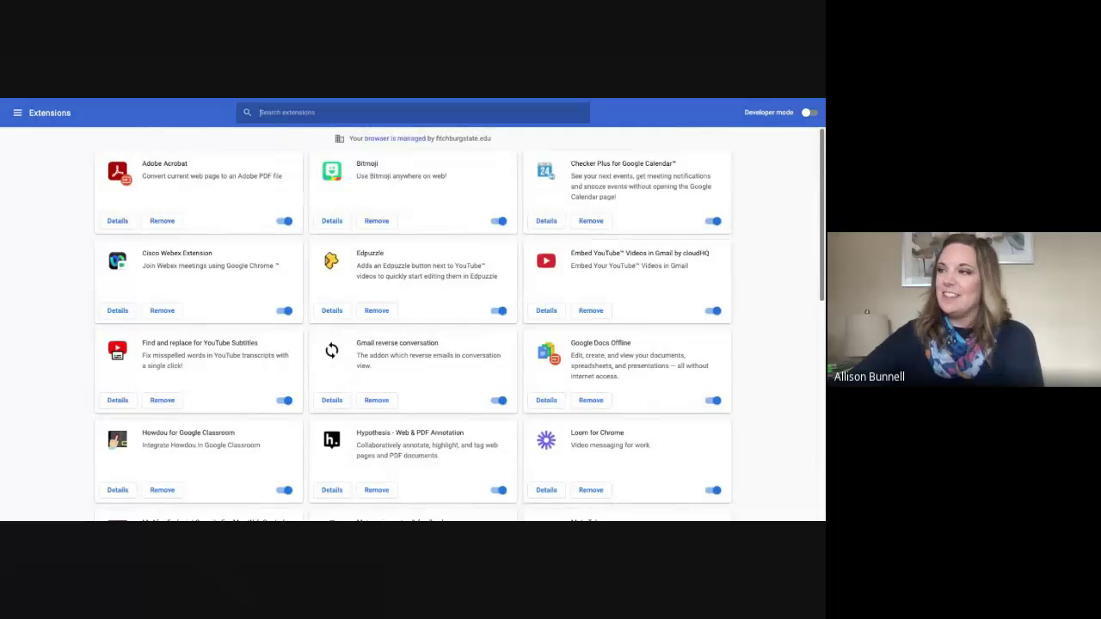
pyautogui.scroll(-3, 549, 293)
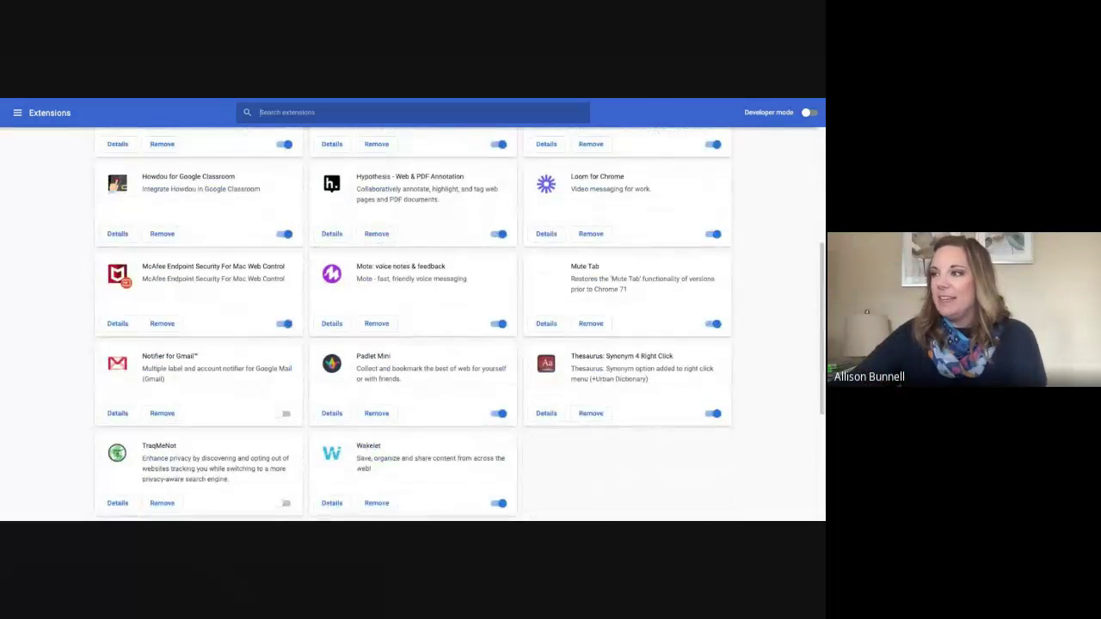
pyautogui.click(331, 323)
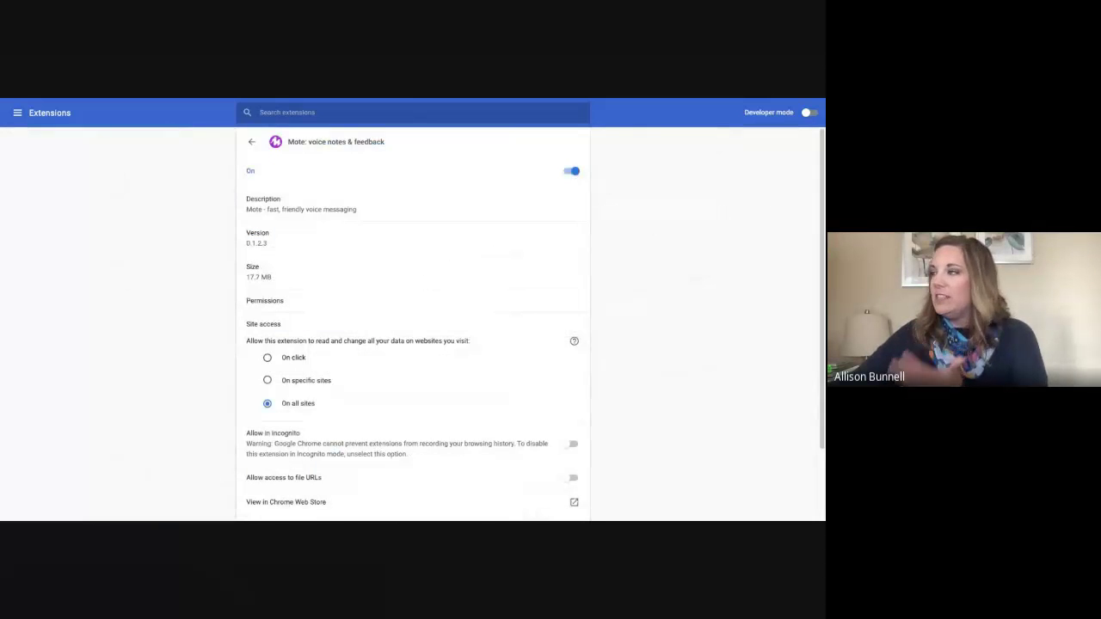
pyautogui.scroll(-2, 820, 176)
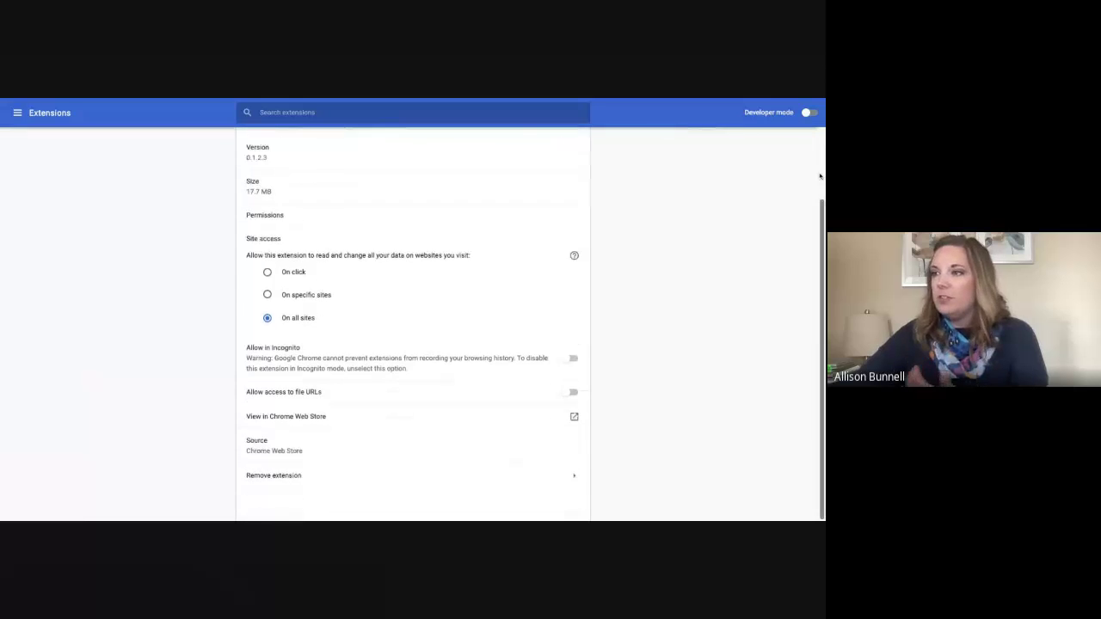
pyautogui.scroll(2, 618, 191)
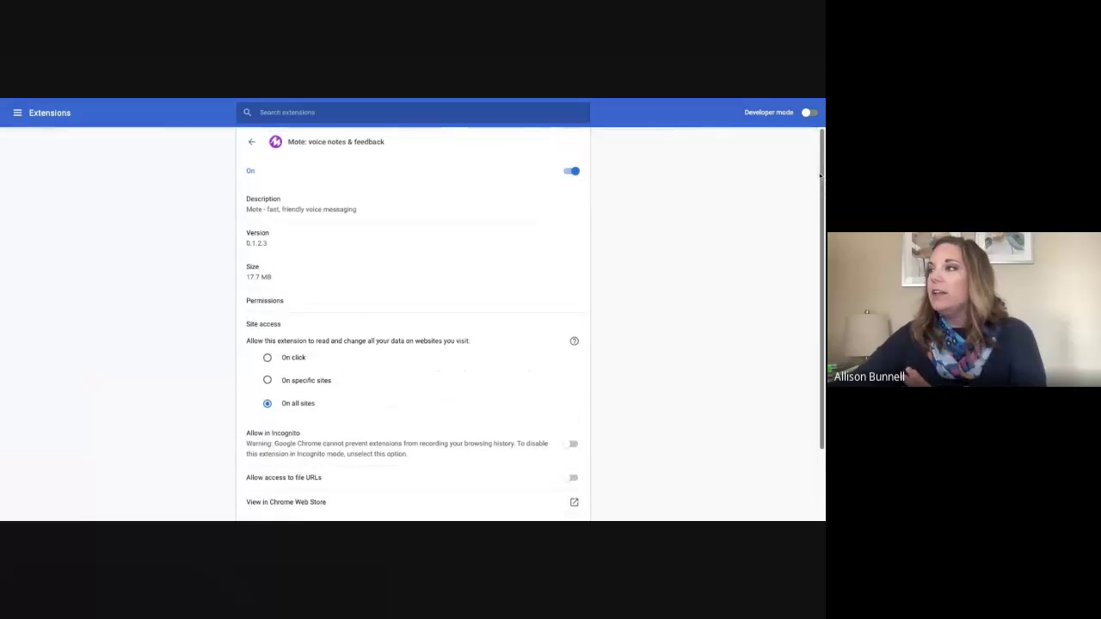
pyautogui.click(251, 142)
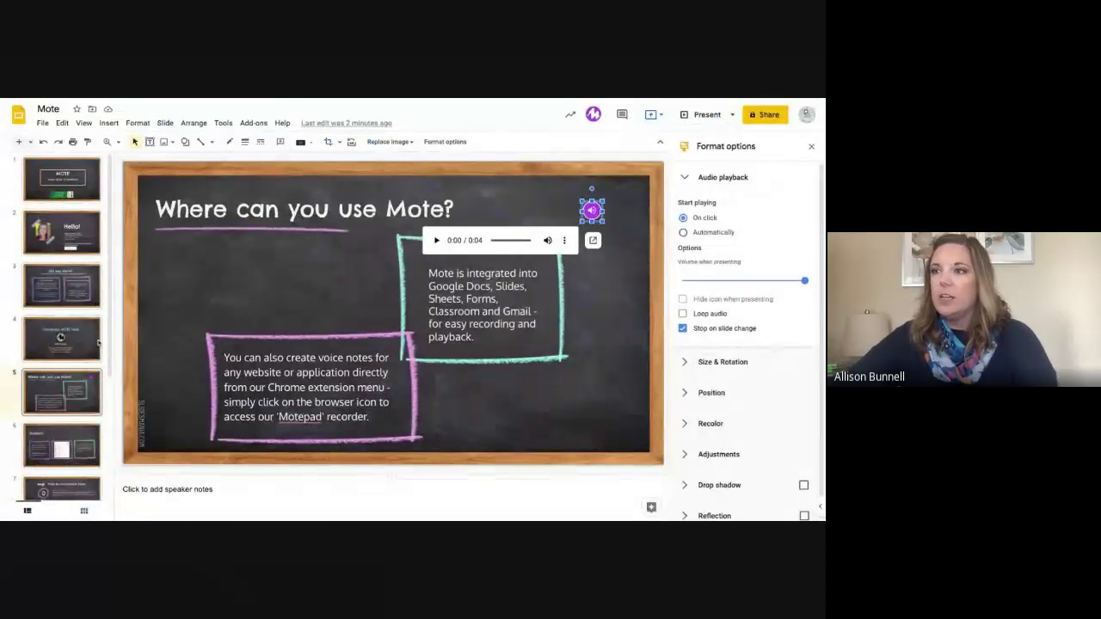
# Step: Return to the slide 5 'Where can you use Mote?' slide with the audio icon deselected
pyautogui.click(75, 389)
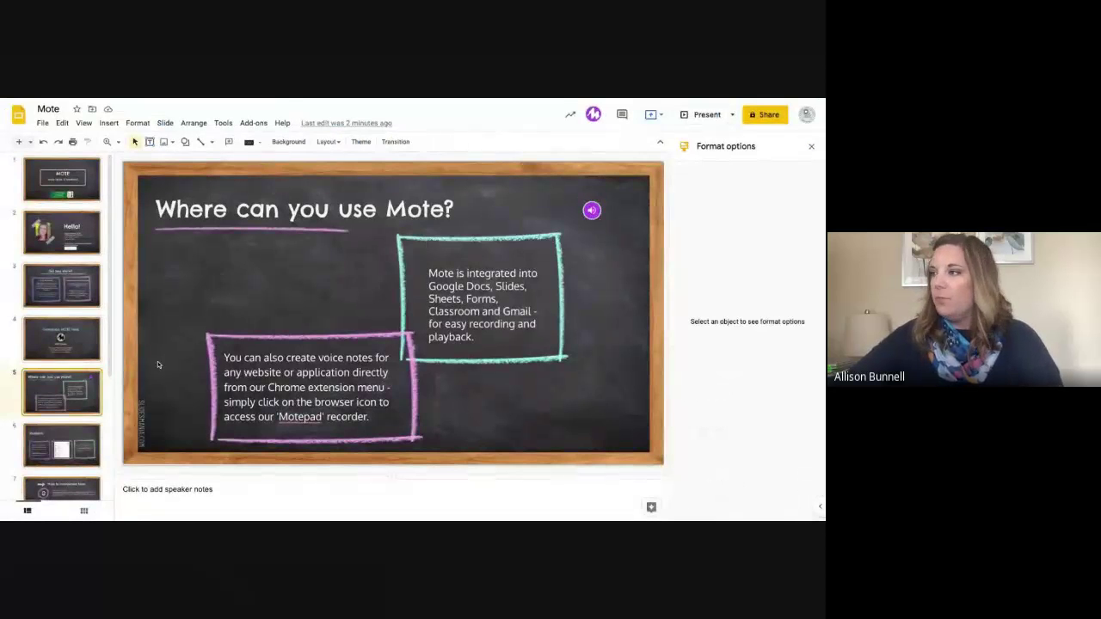
pyautogui.moveTo(596, 213)
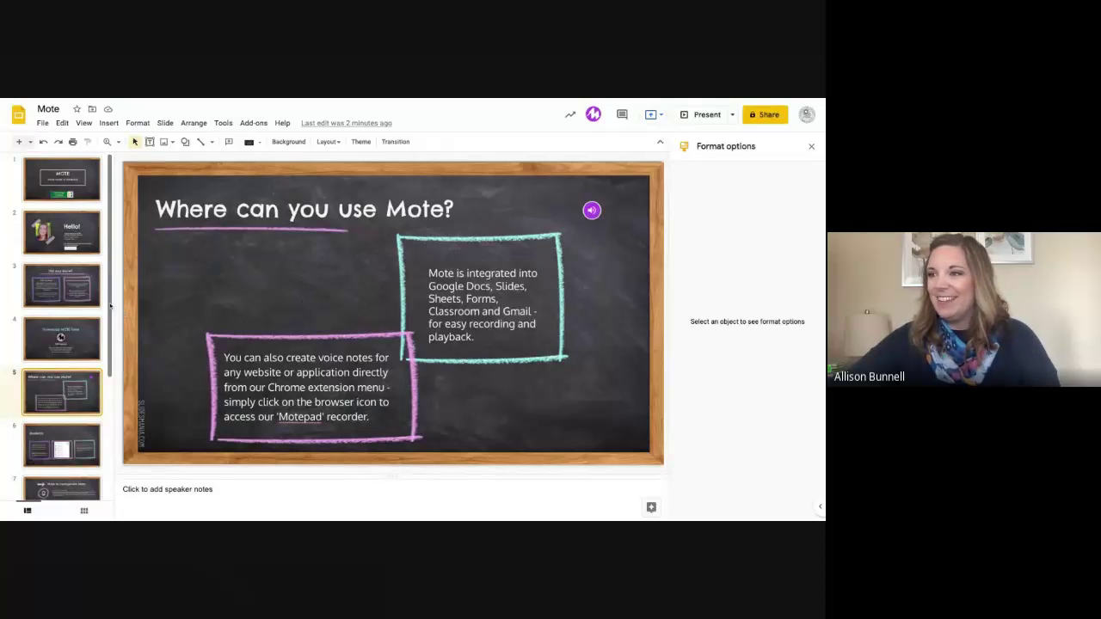
pyautogui.scroll(-2, 110, 306)
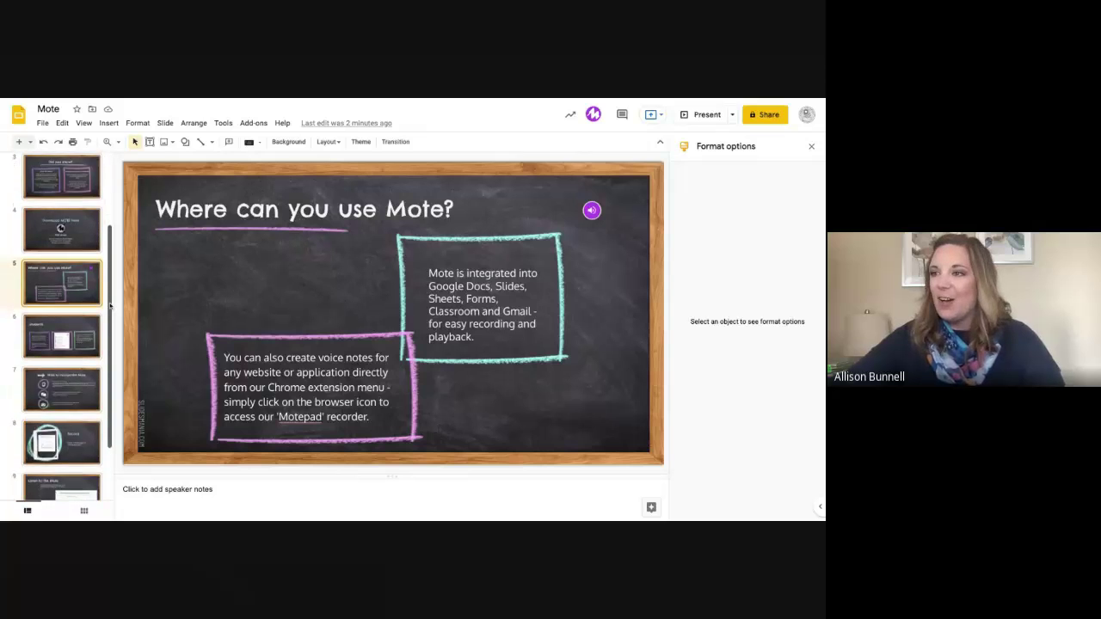
# Step: Select slide 6, Students, in the filmstrip
pyautogui.click(92, 339)
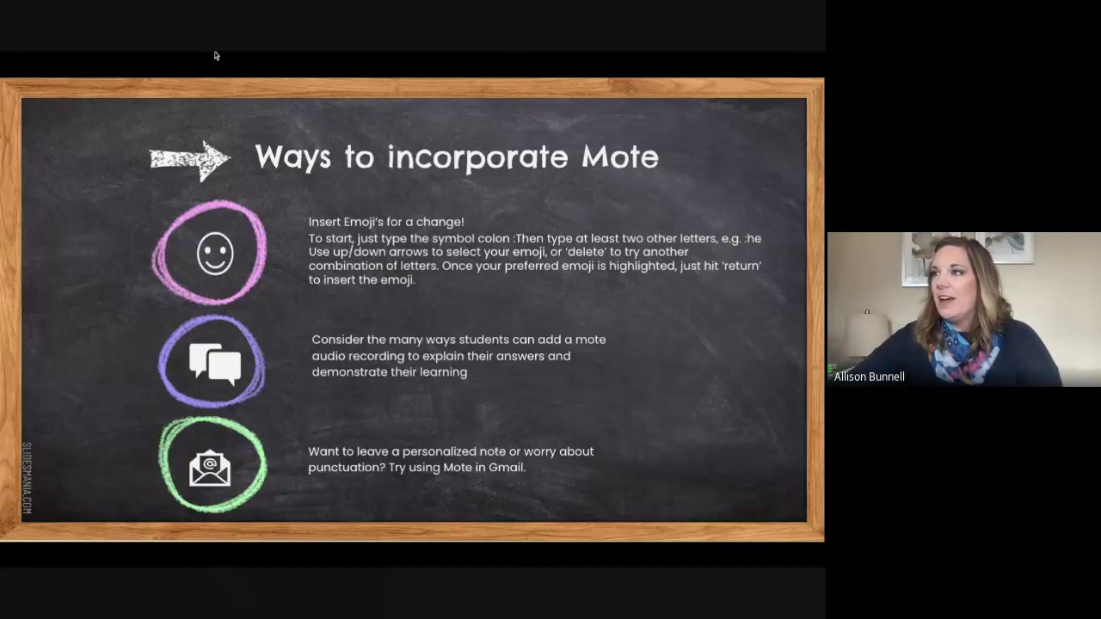
# Step: Exit the slideshow, go back to the Students slide, and switch to the Upload files document
pyautogui.press('Escape')
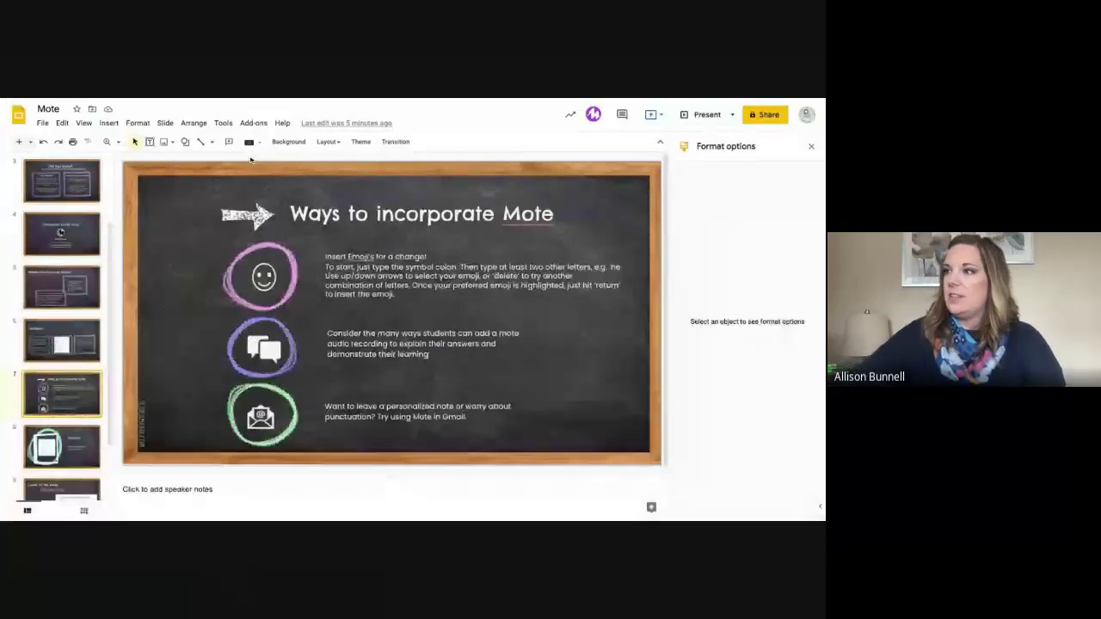
pyautogui.press('Up')
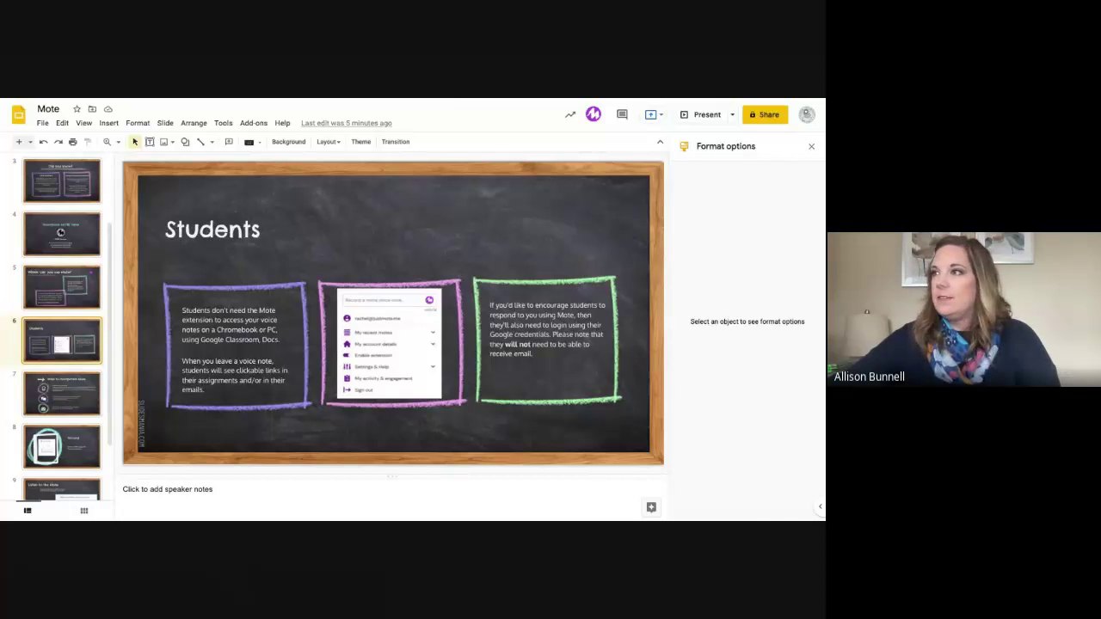
pyautogui.hotkey('ctrl', 'Tab')
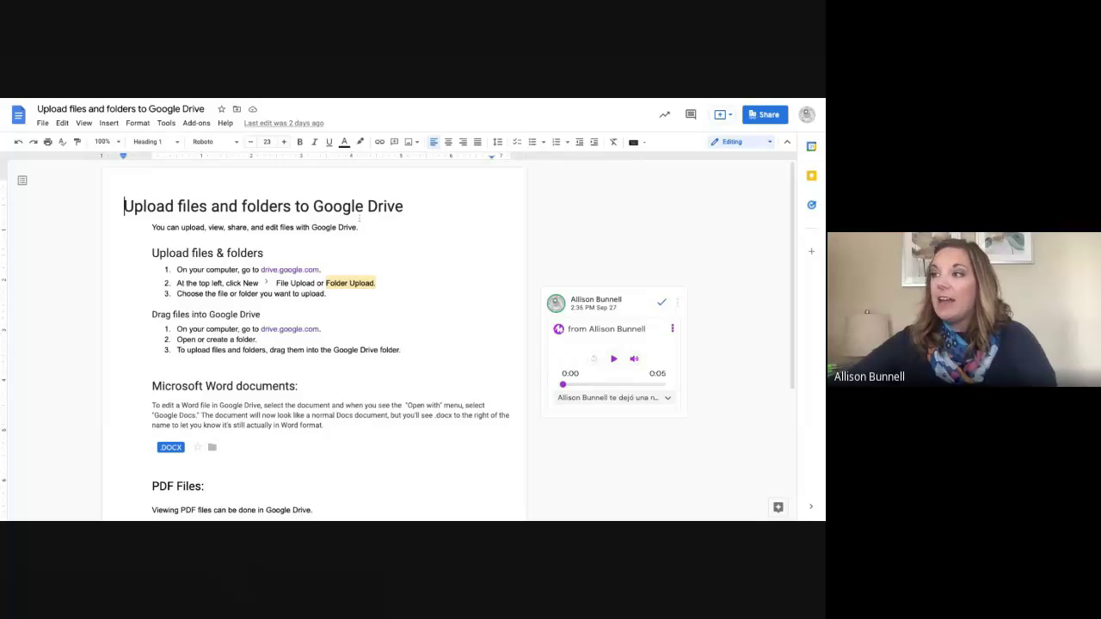
# Step: Select the word 'Drive' in the document title
pyautogui.moveTo(364, 207); pyautogui.dragTo(412, 206)
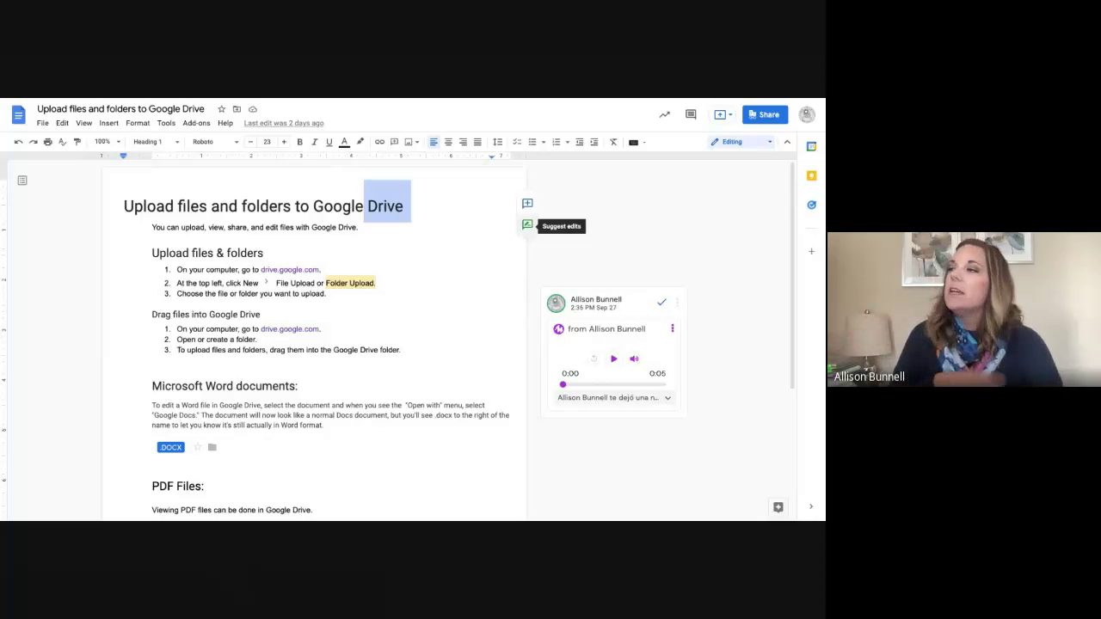
pyautogui.click(531, 207)
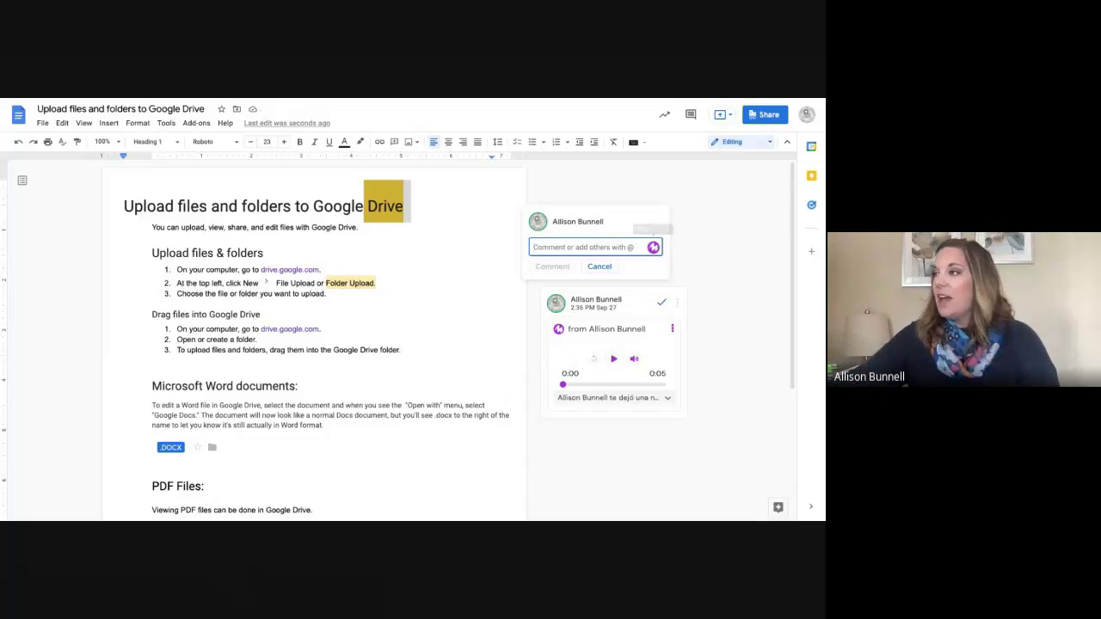
pyautogui.write(':he')
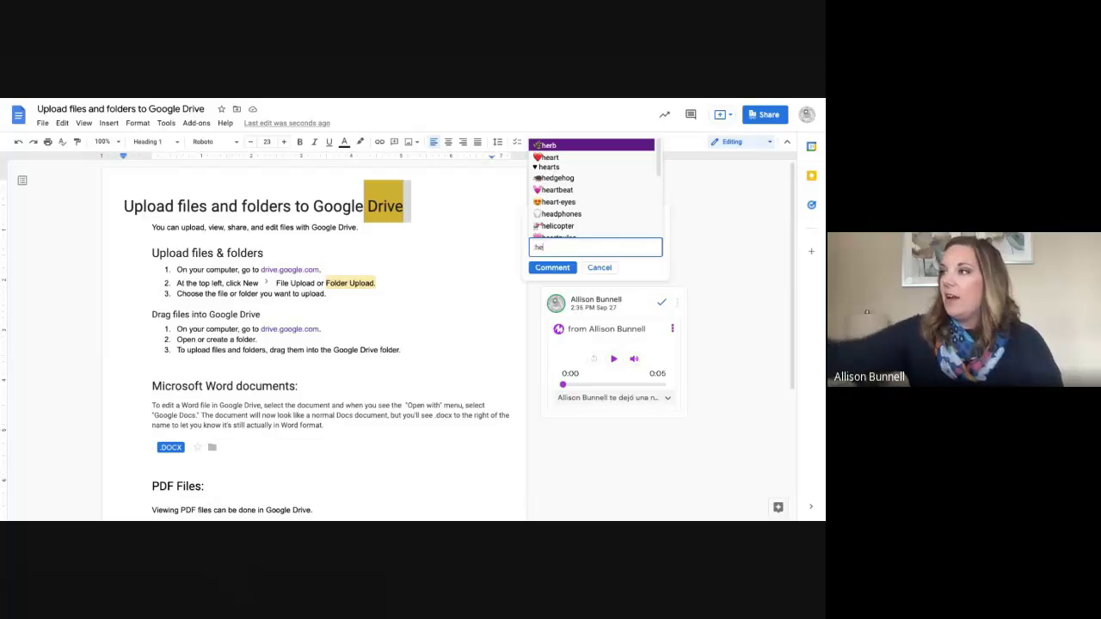
pyautogui.click(623, 157)
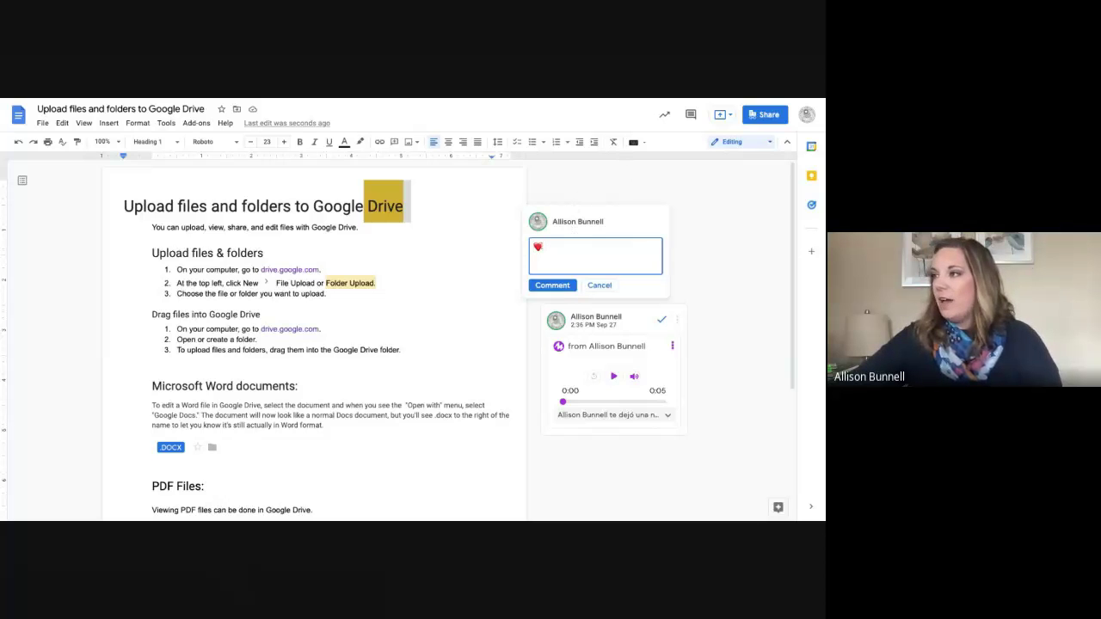
pyautogui.click(598, 285)
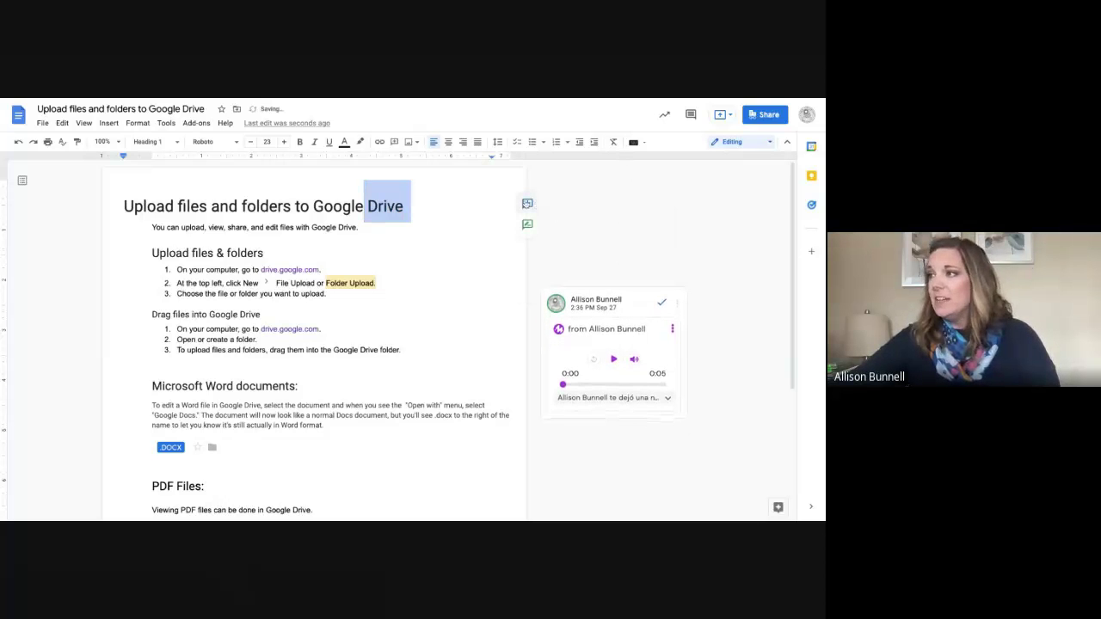
# Step: Expand the voice-note comment and its options menu, then switch to Mote's Web Store listing
pyautogui.click(484, 218)
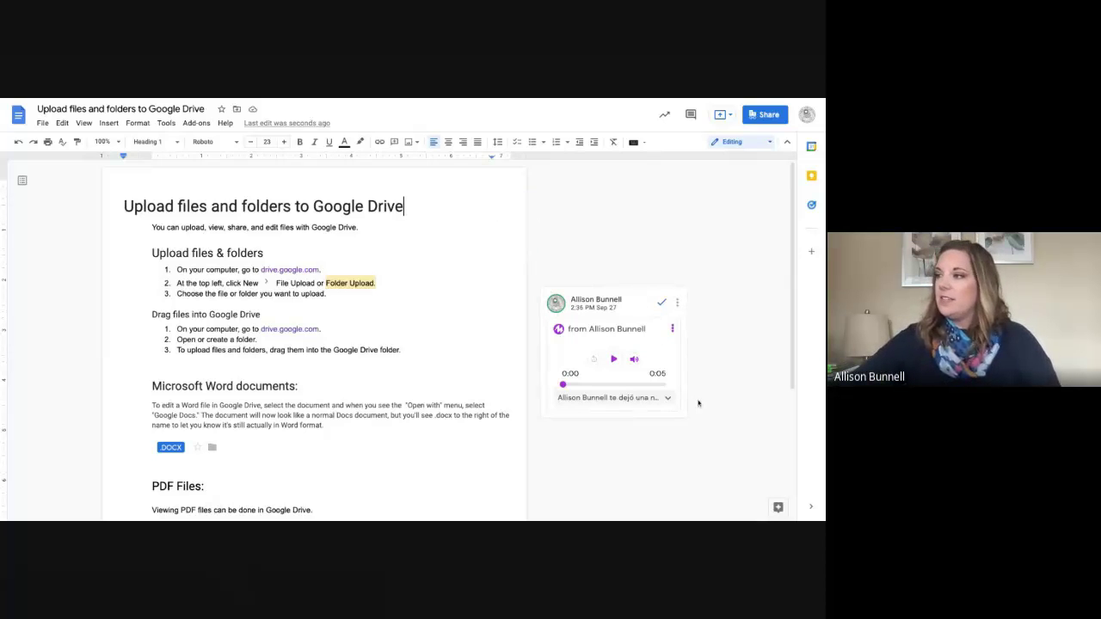
pyautogui.click(669, 401)
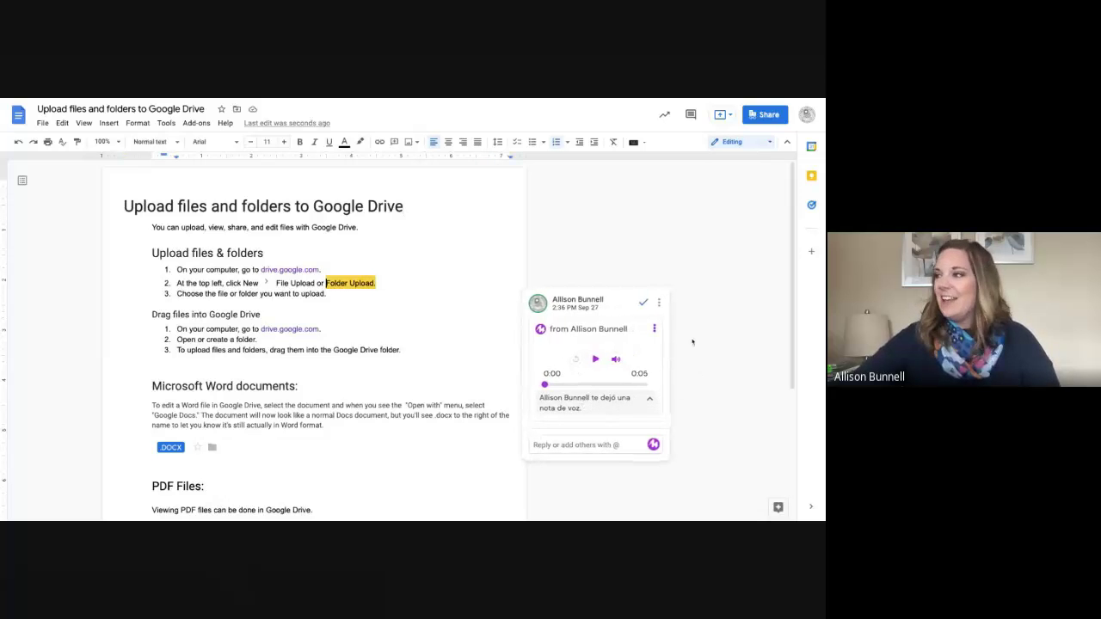
pyautogui.click(654, 331)
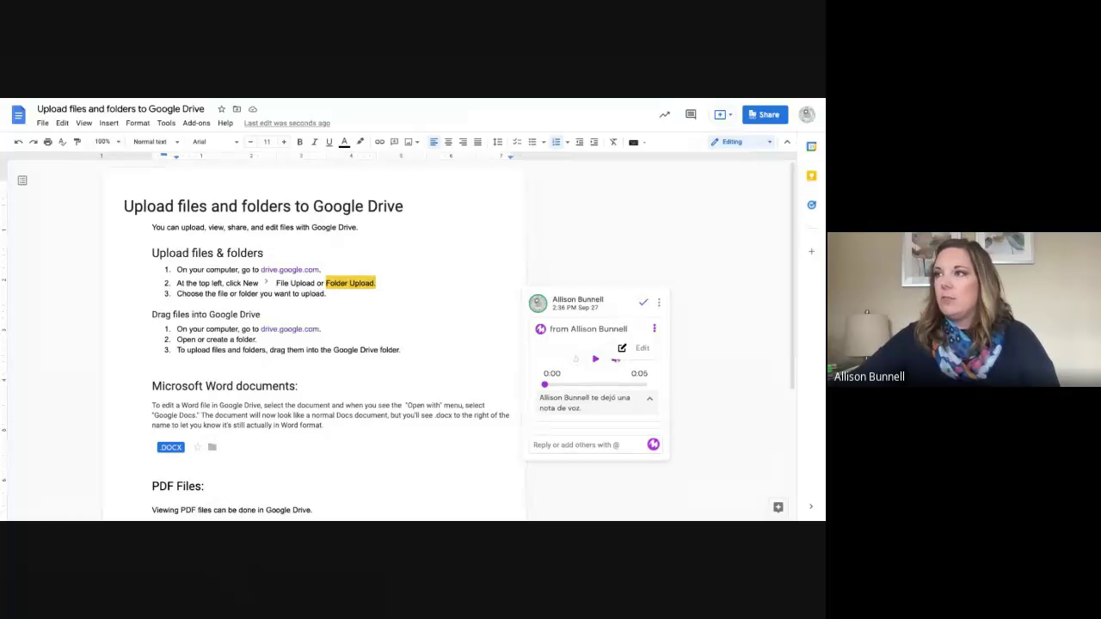
pyautogui.hotkey('ctrl', 'Tab')
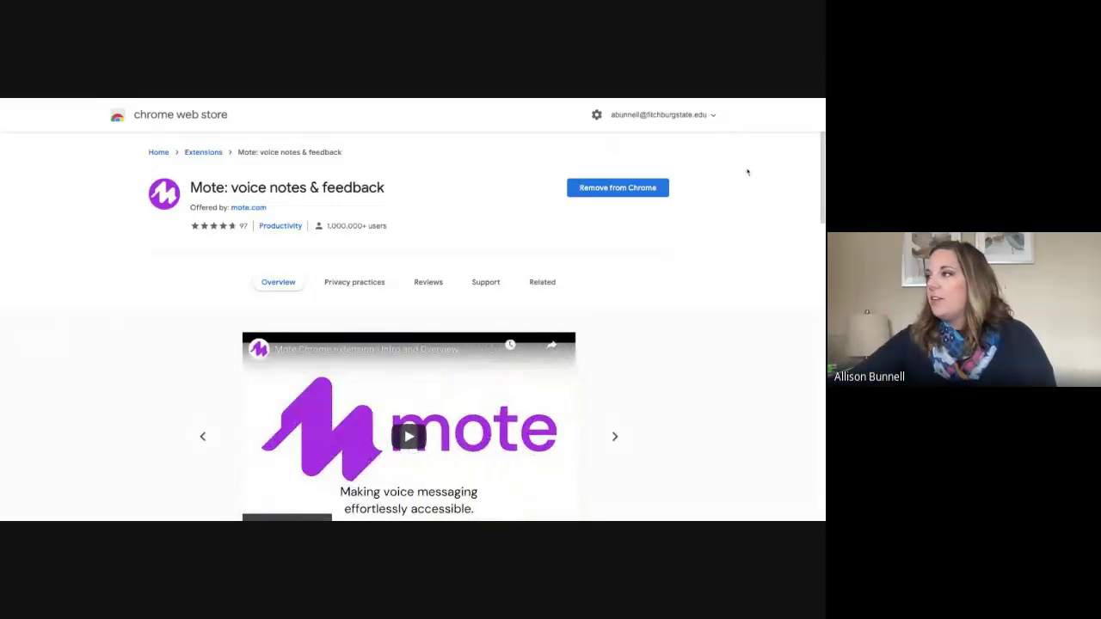
pyautogui.moveTo(820, 220); pyautogui.dragTo(821, 221)
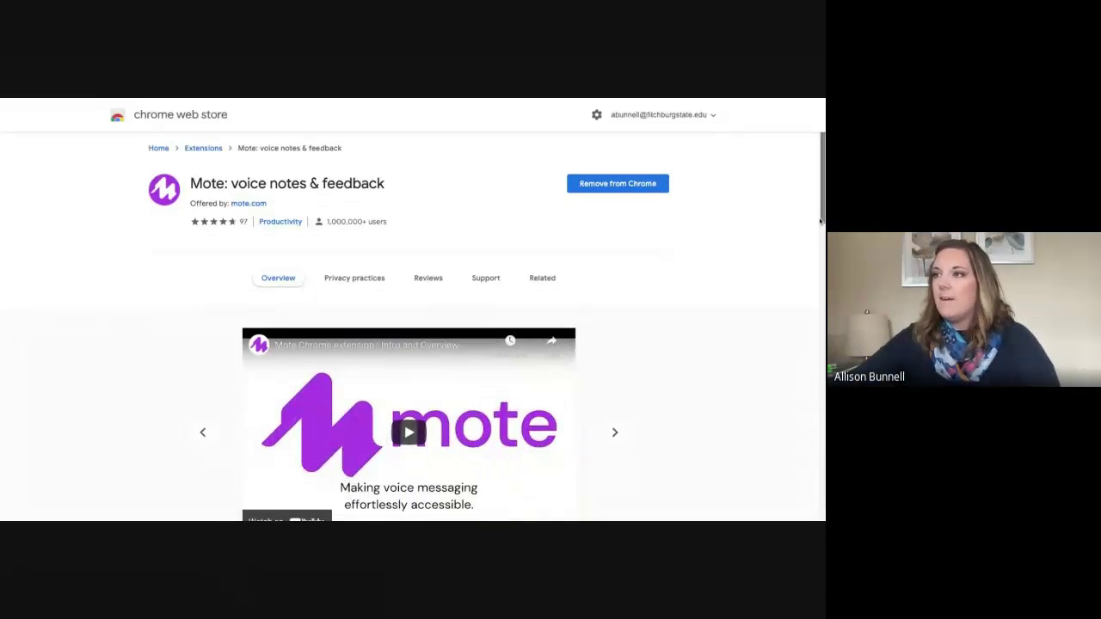
pyautogui.scroll(-1, 821, 221)
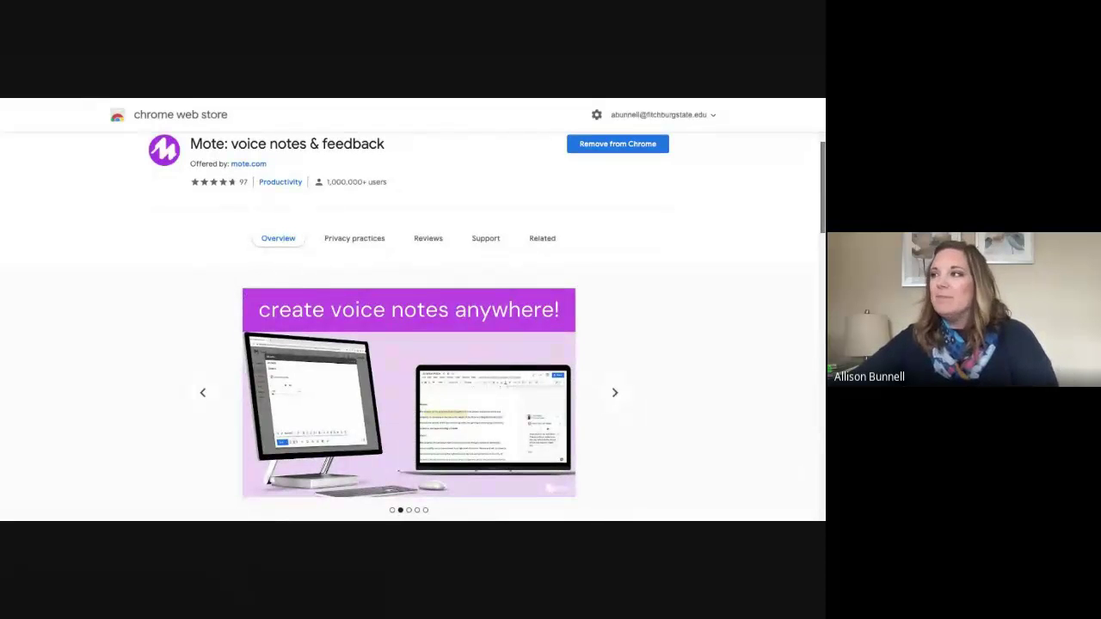
pyautogui.scroll(-1, 487, 327)
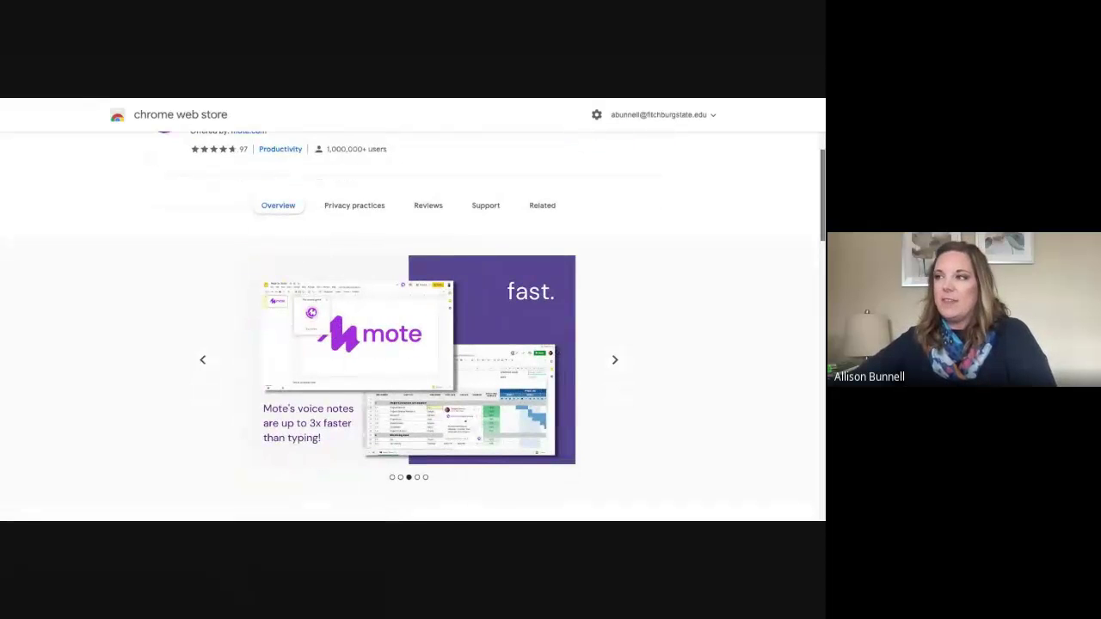
pyautogui.scroll(2, 606, 197)
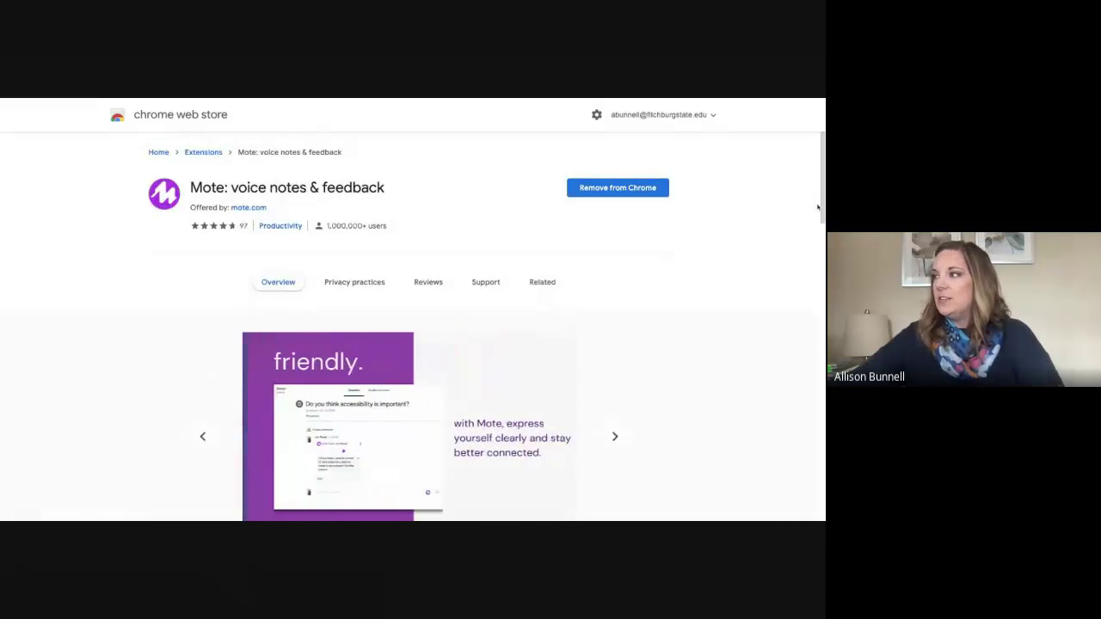
pyautogui.scroll(-1, 819, 208)
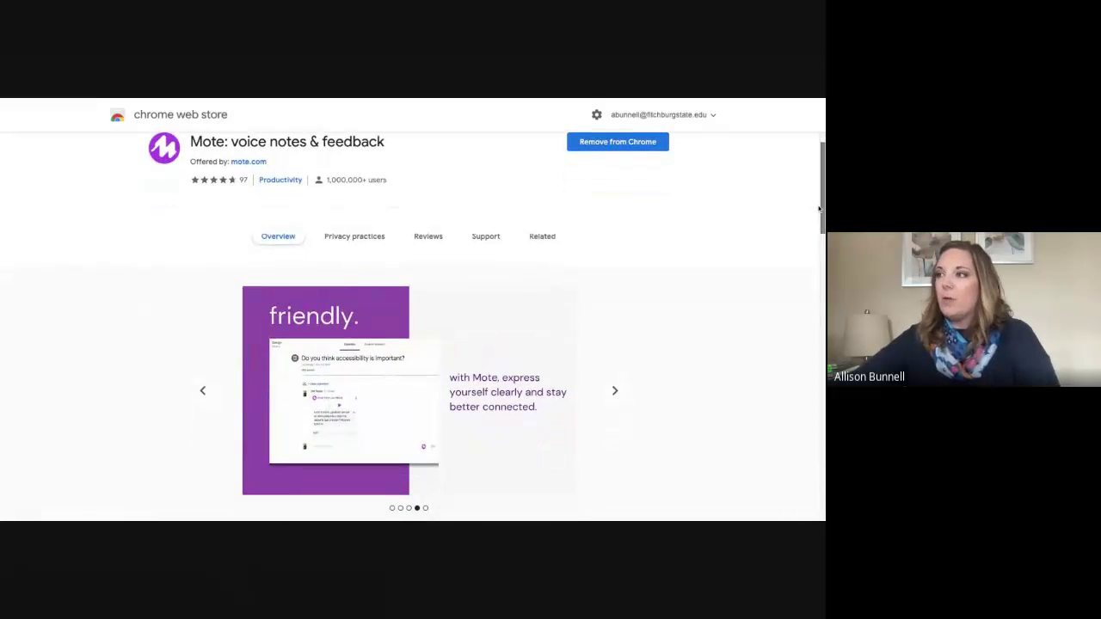
pyautogui.scroll(-4, 819, 208)
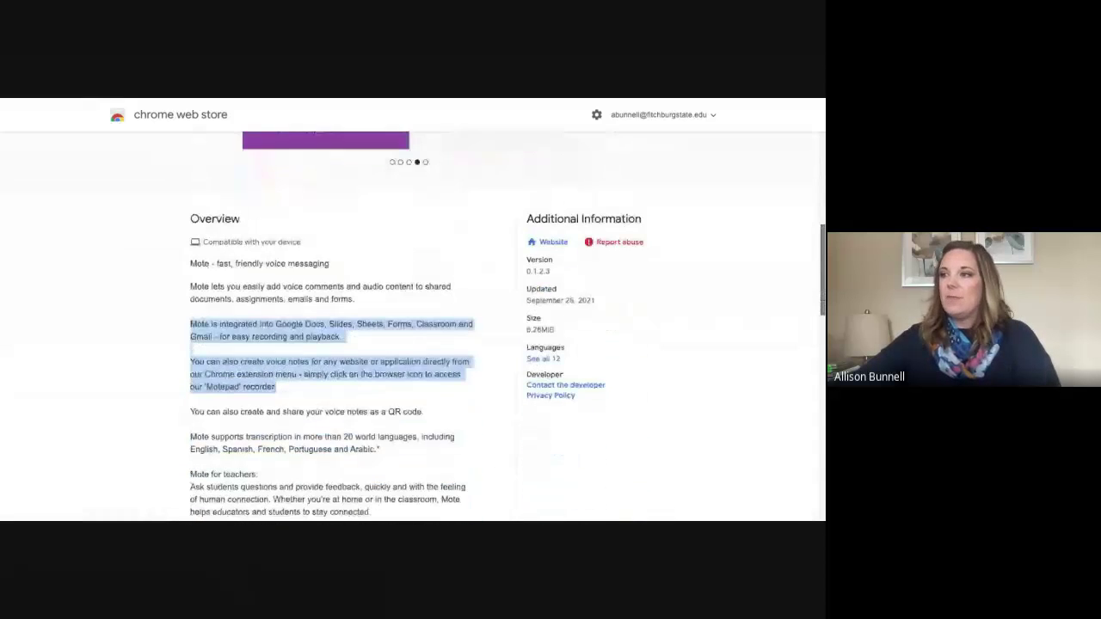
pyautogui.click(759, 303)
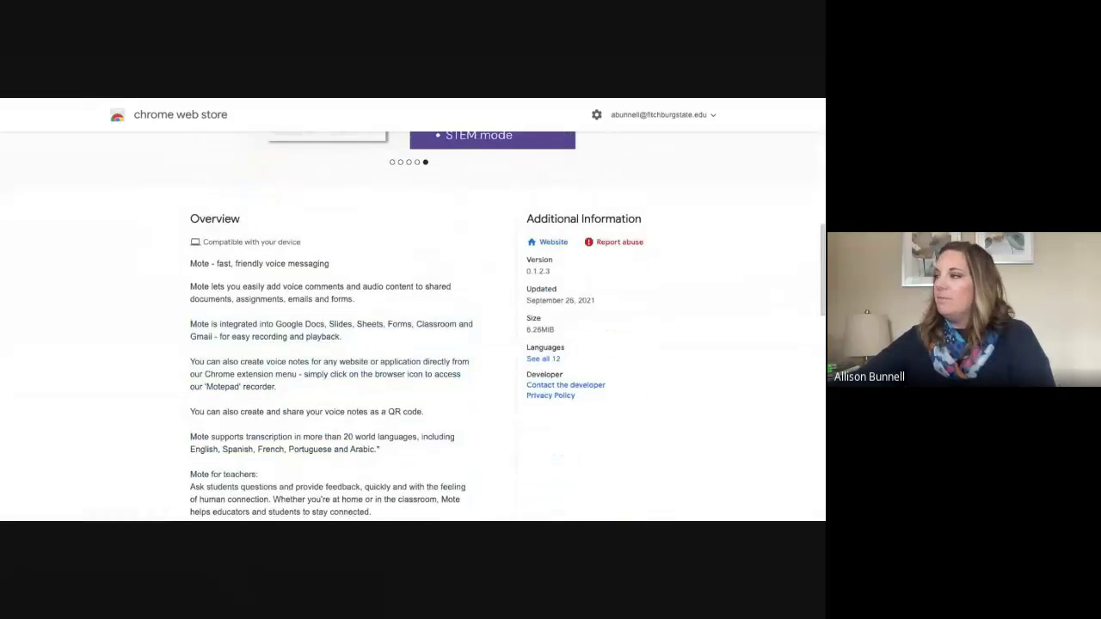
pyautogui.scroll(-3, 822, 303)
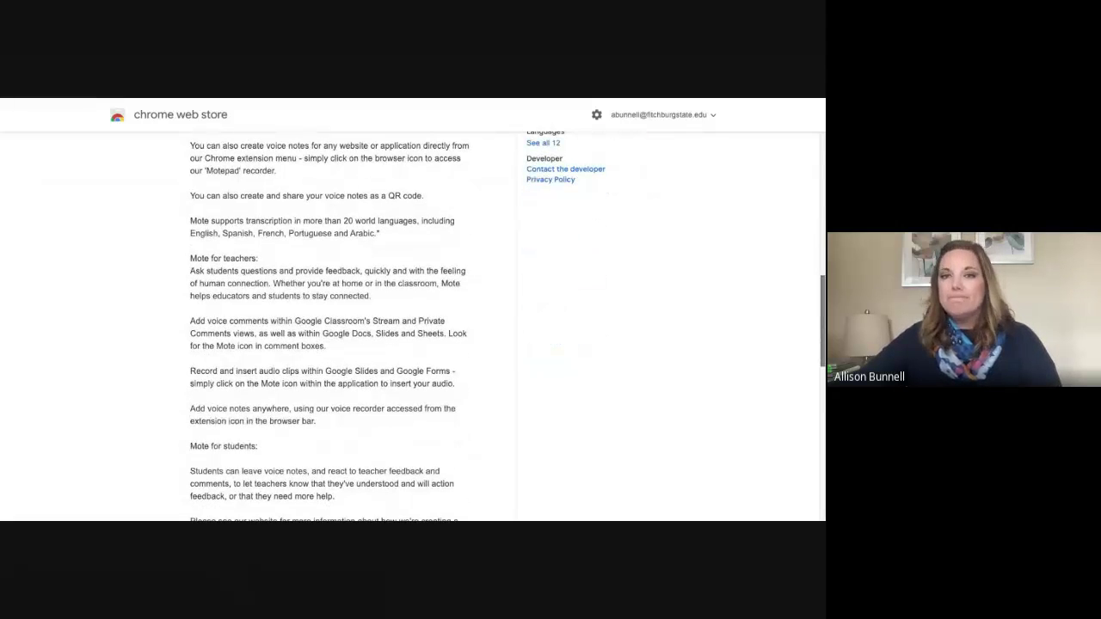
pyautogui.scroll(-4, 413, 327)
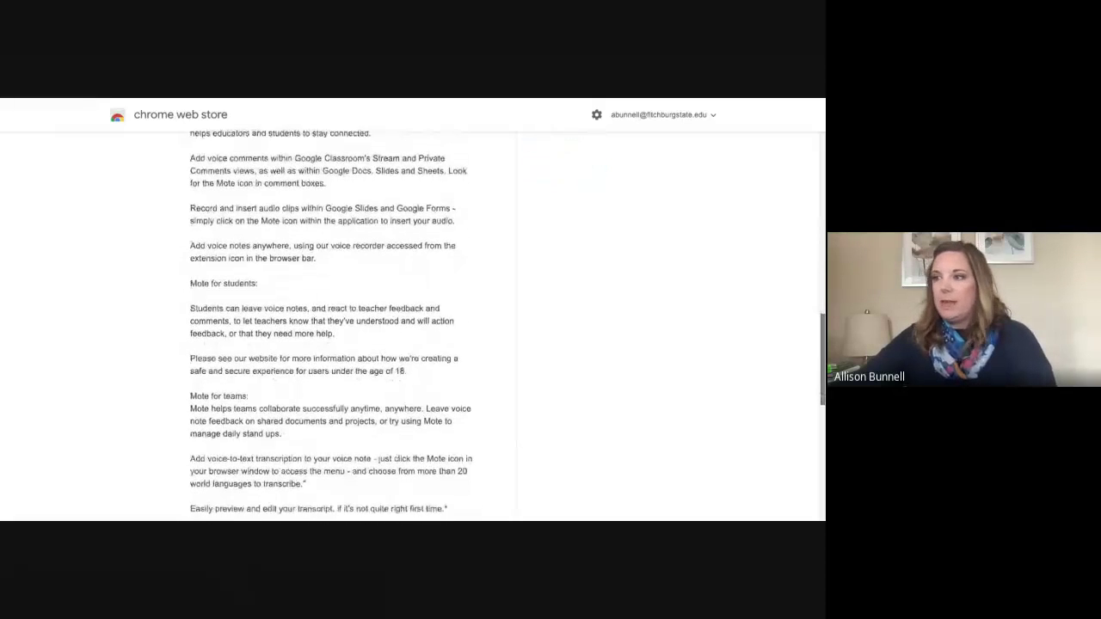
pyautogui.scroll(-4, 344, 327)
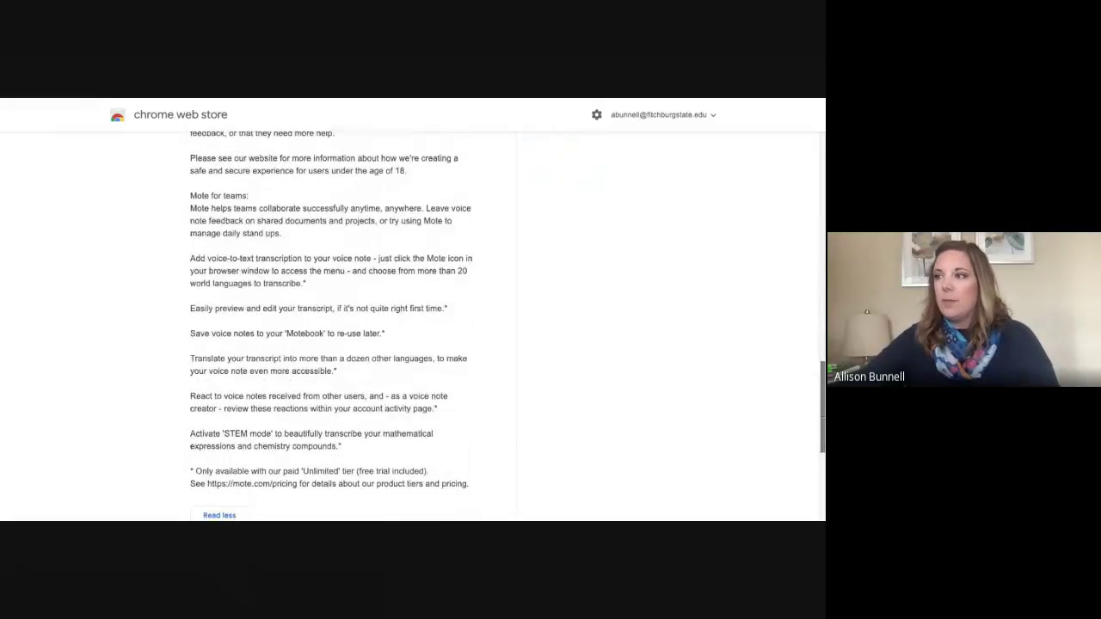
pyautogui.scroll(-3, 413, 327)
pyautogui.scroll(2, 413, 326)
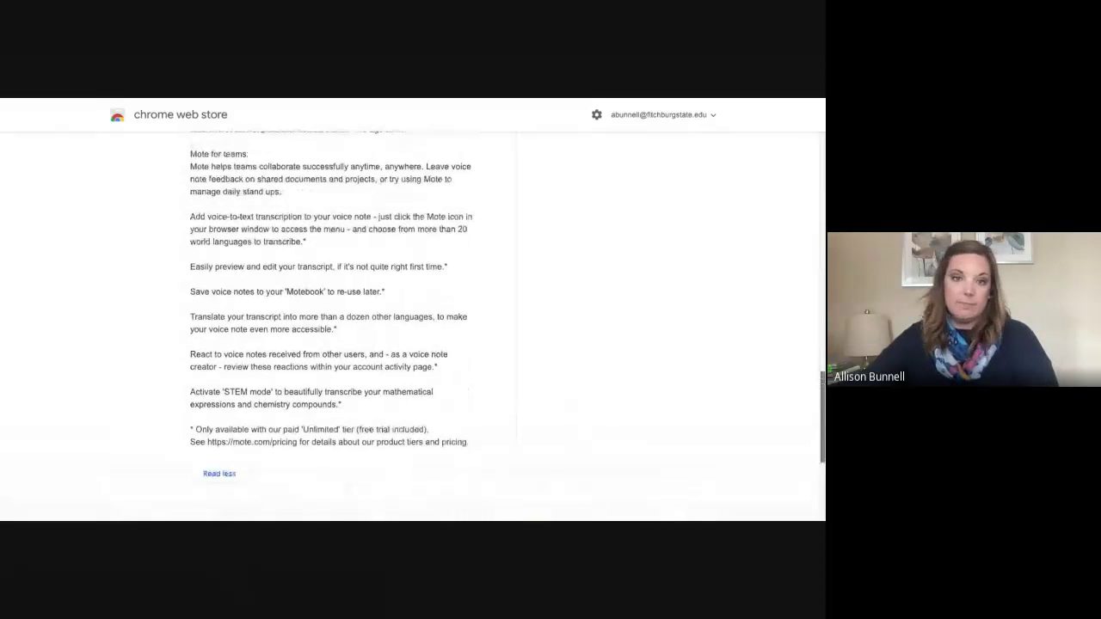
pyautogui.scroll(10, 413, 327)
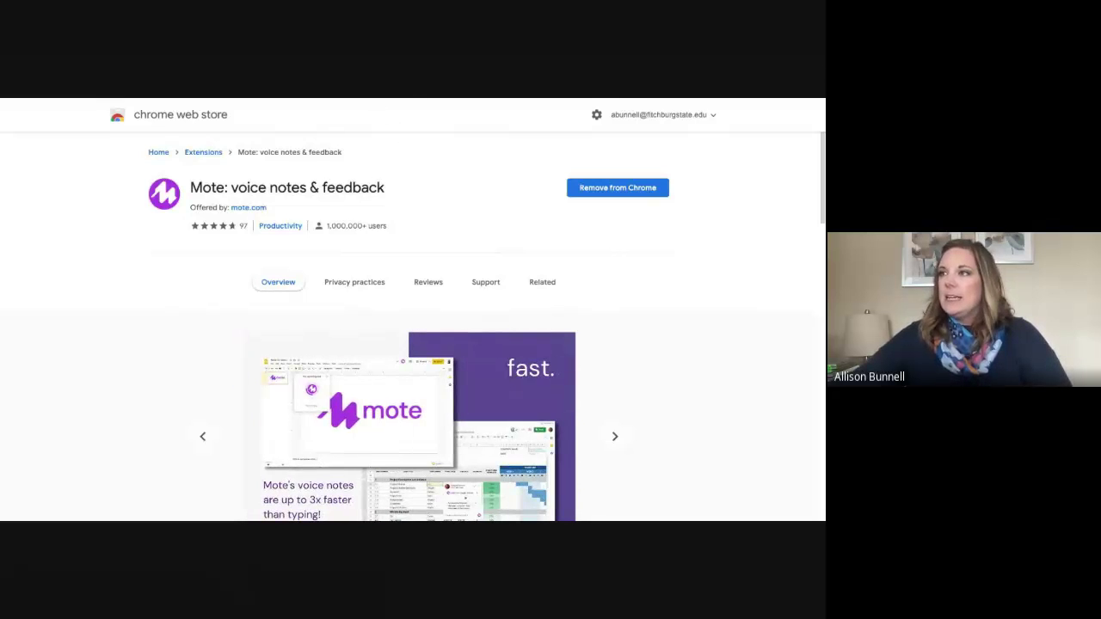
# Step: Return to the Mote deck and step through slide 8, Record, to slide 9, Listen to the Mote
pyautogui.hotkey('ctrl', 'Tab')
pyautogui.scroll(-5, 85, 385)
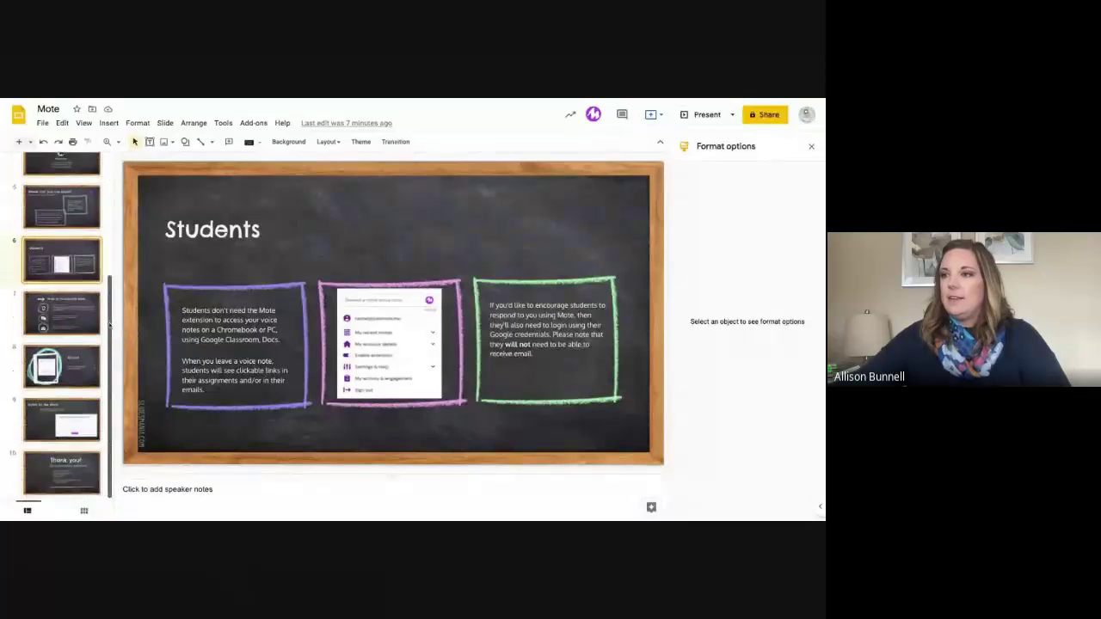
pyautogui.click(84, 382)
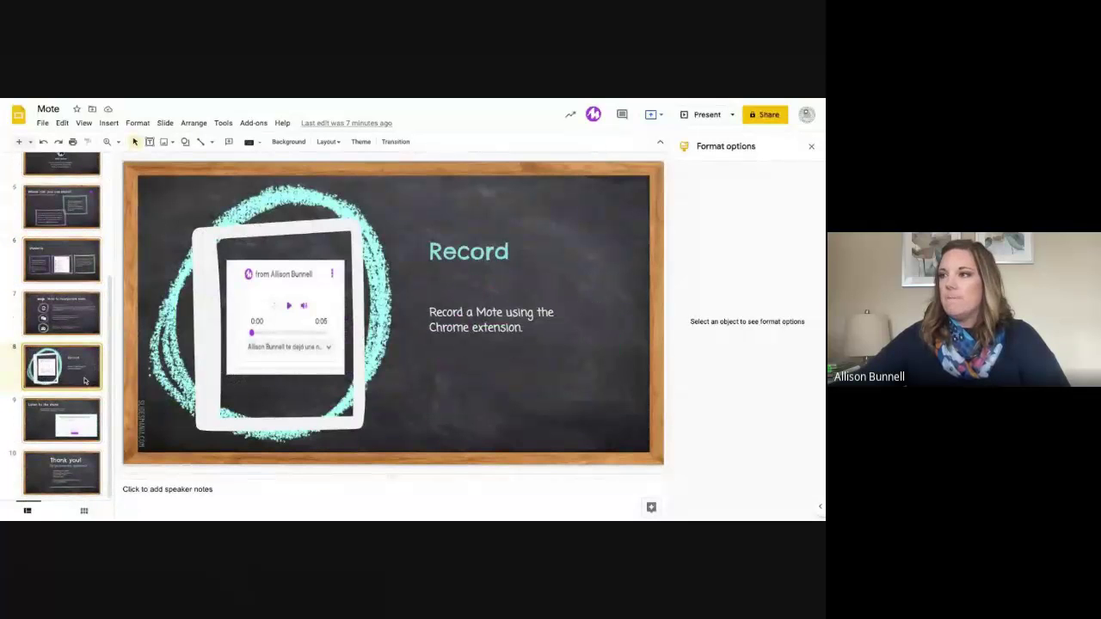
pyautogui.click(77, 429)
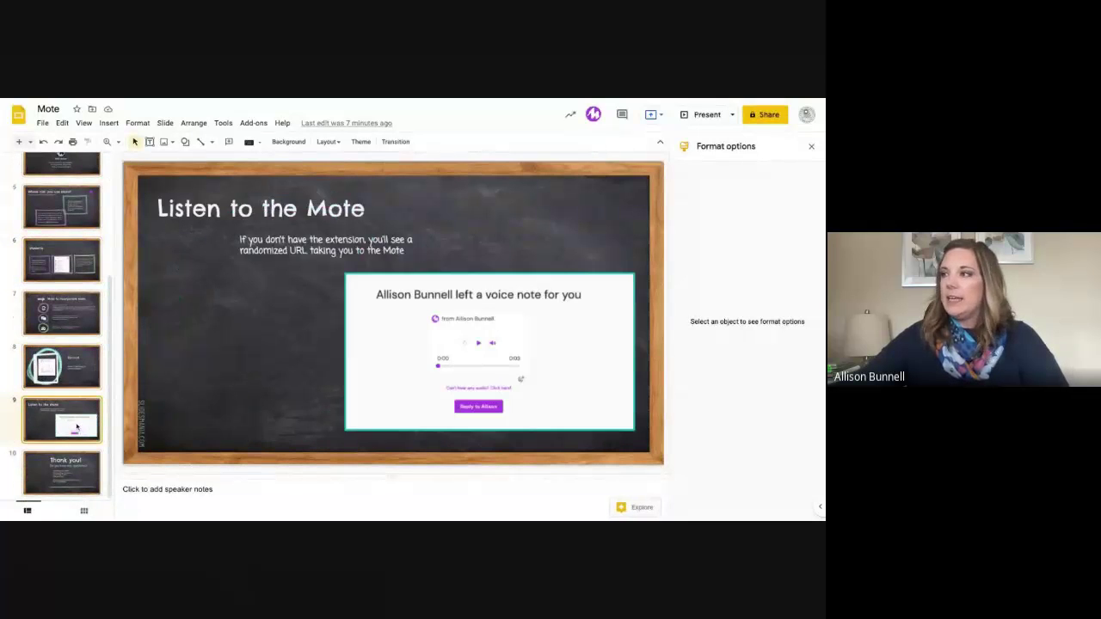